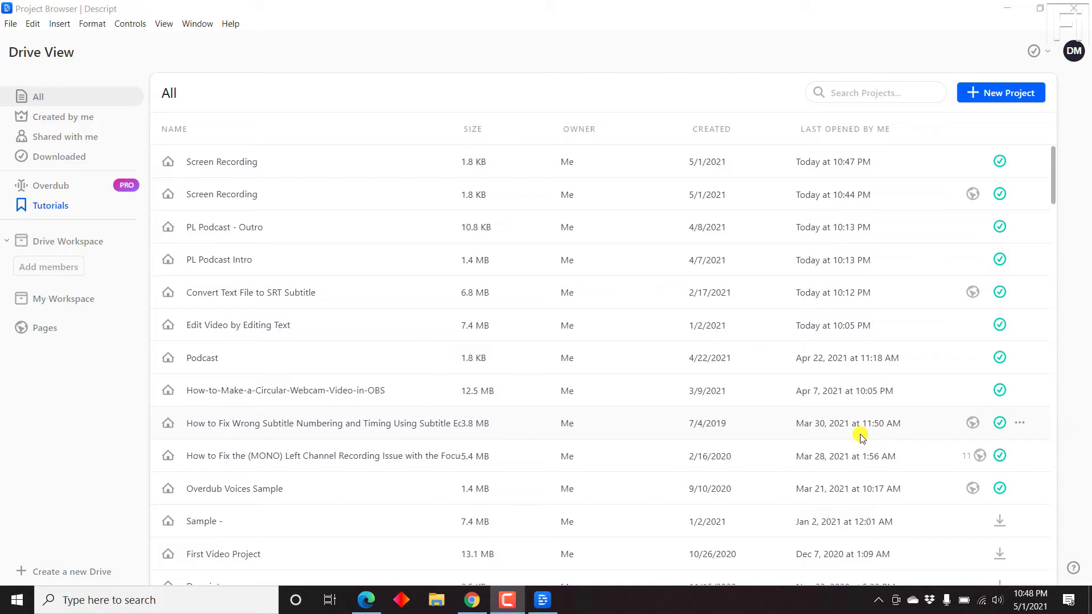
# Bring the descript.com/pricing page forward and scroll to the Pro plan at $30 per editor.
pyautogui.click(477, 604)
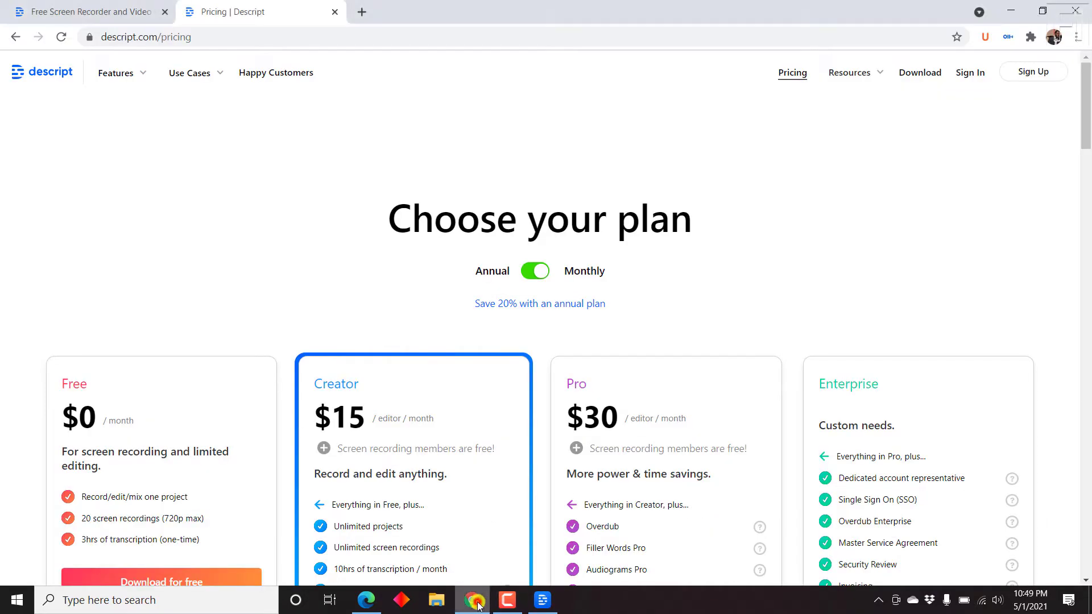
pyautogui.moveTo(1087, 130); pyautogui.dragTo(1087, 161)
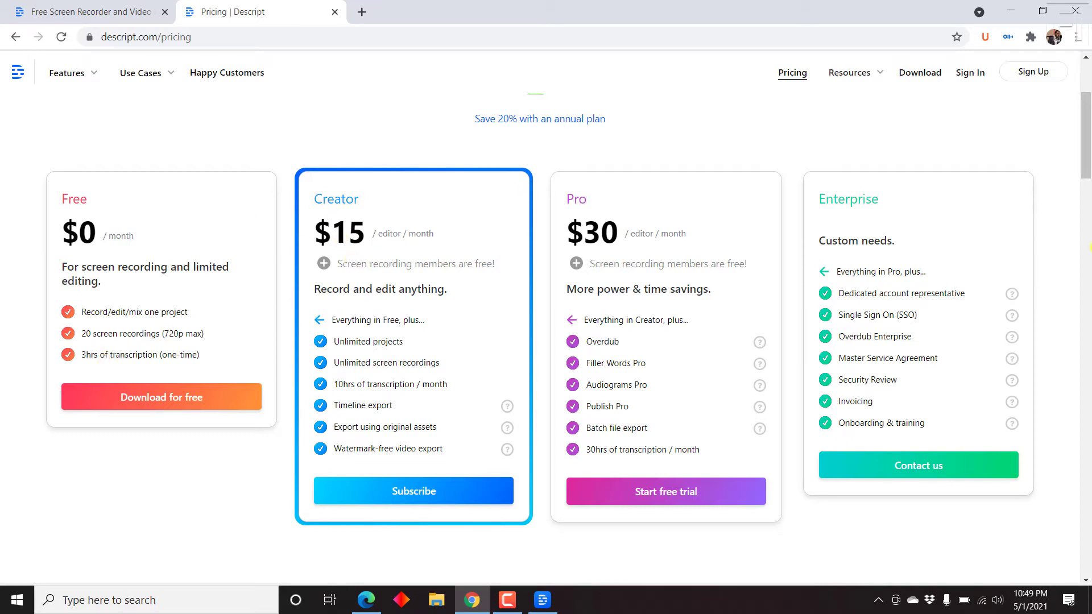
pyautogui.moveTo(1087, 153); pyautogui.dragTo(1087, 139)
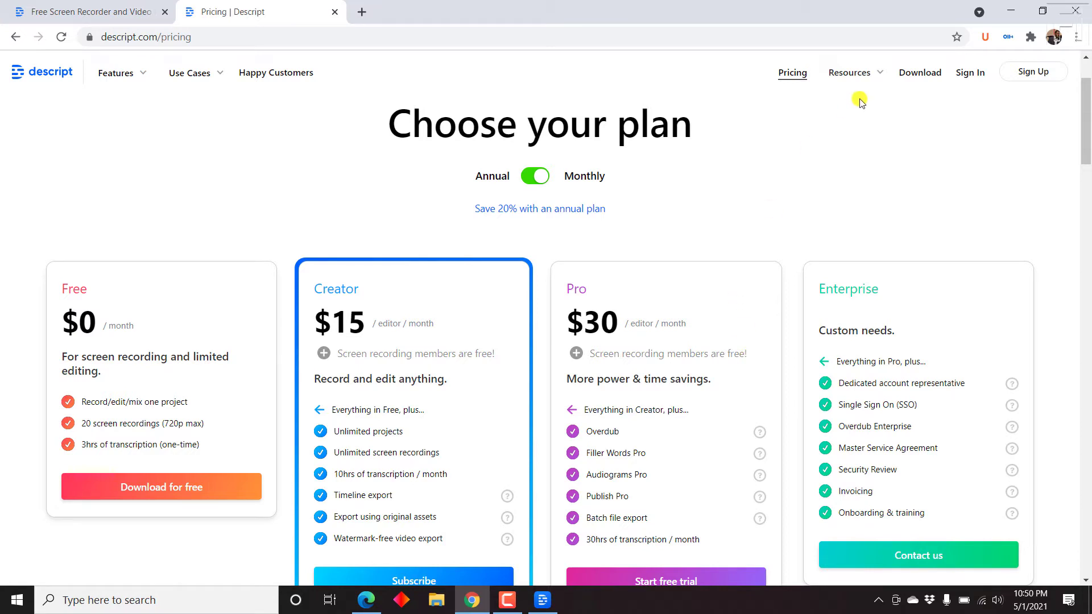
# Minimize Chrome so Descript's Drive View project browser is in front.
pyautogui.click(1010, 11)
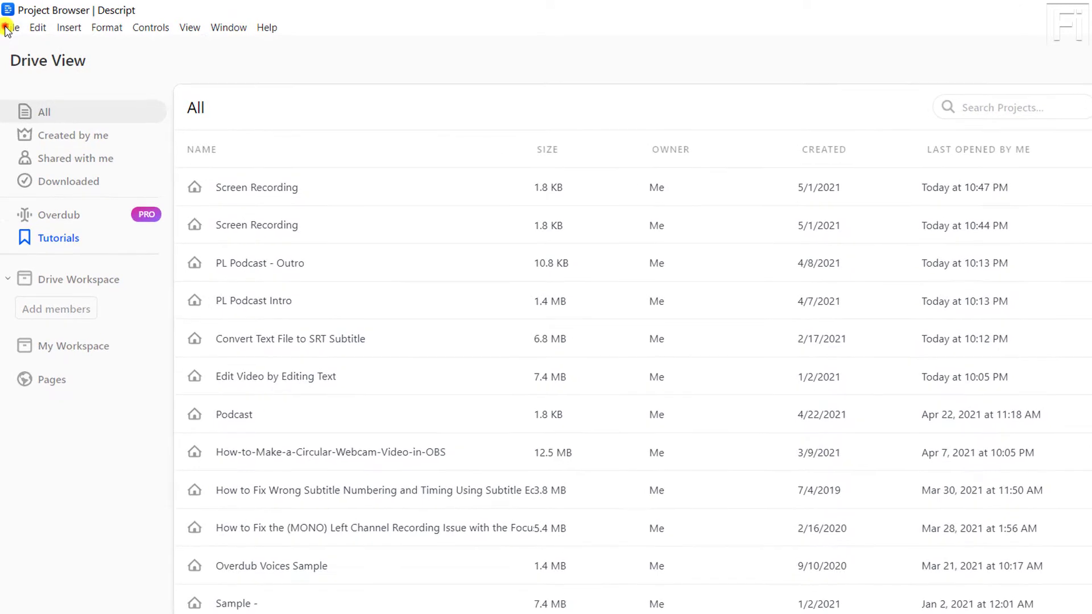
pyautogui.click(7, 27)
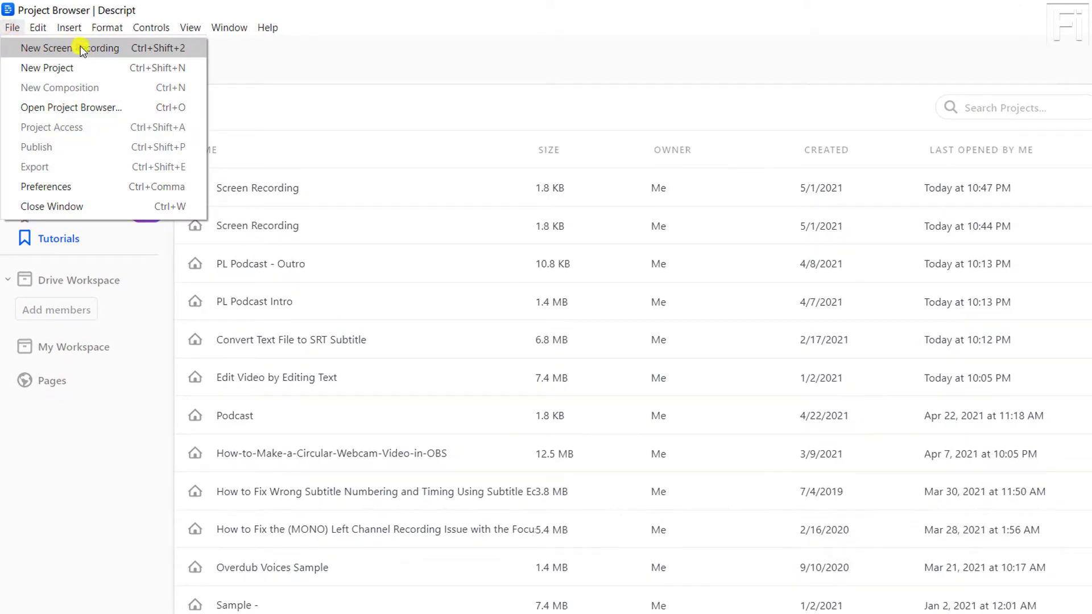
pyautogui.click(126, 49)
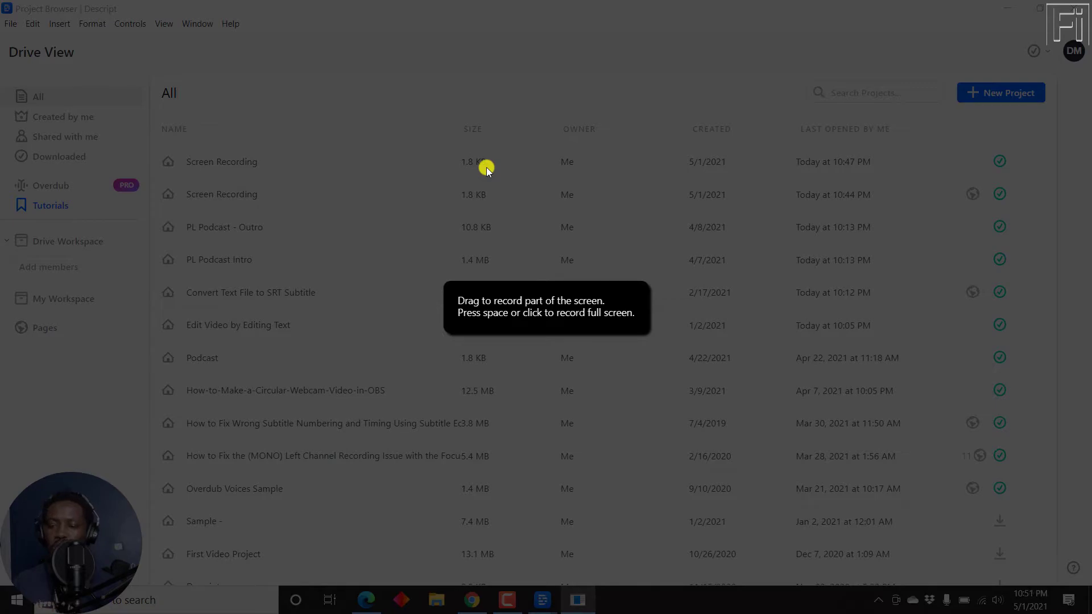
pyautogui.click(487, 167)
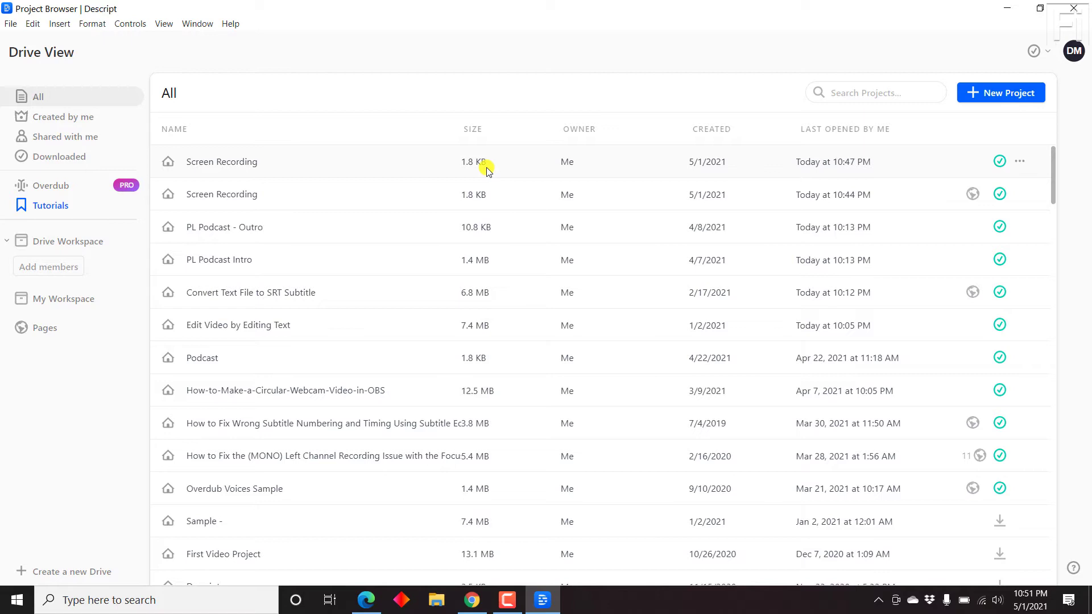
# Launch the Descript recorder from the system tray, move it higher, and try the Camera toggle.
pyautogui.click(879, 601)
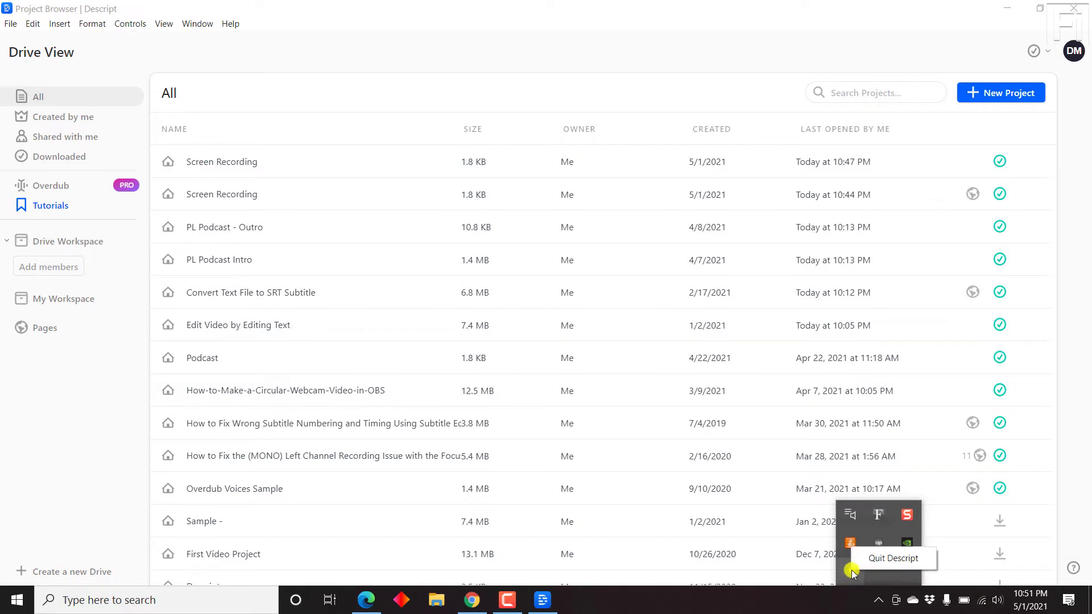
pyautogui.click(849, 577)
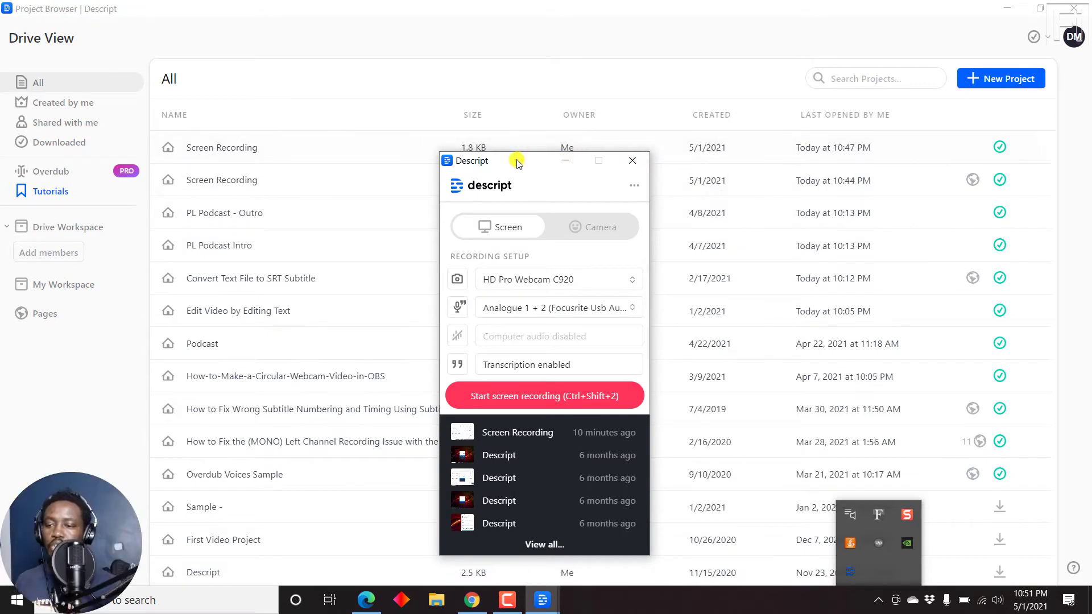
pyautogui.moveTo(514, 160); pyautogui.dragTo(521, 54)
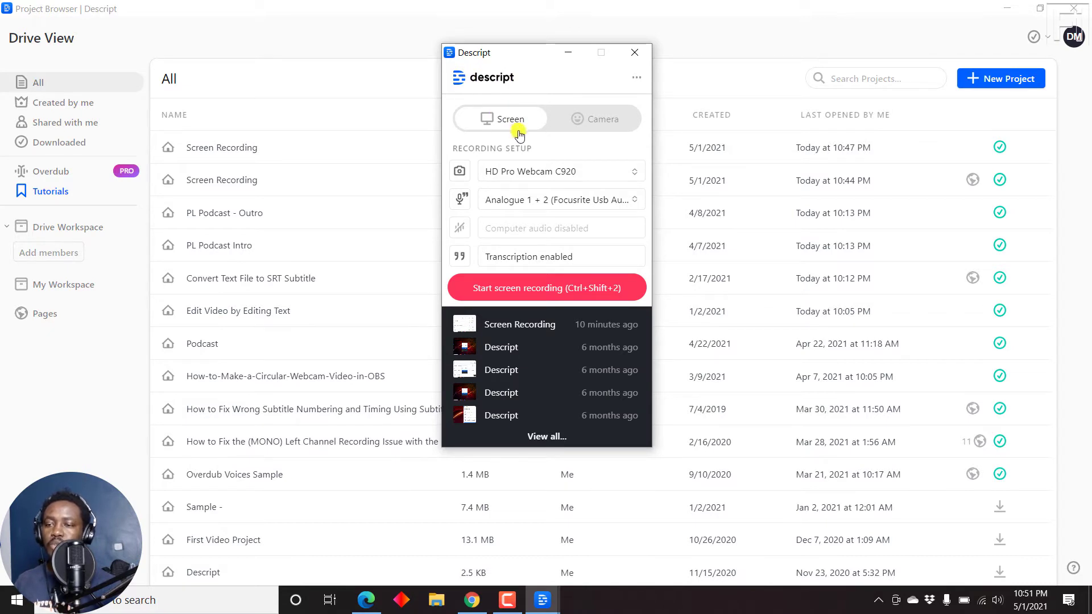
pyautogui.click(597, 119)
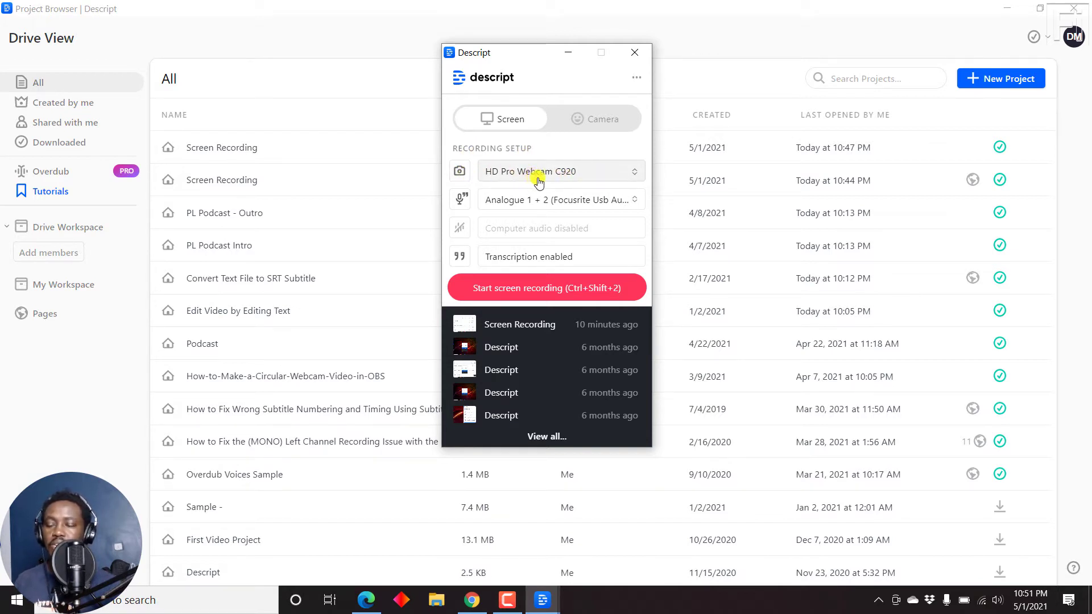
pyautogui.click(633, 173)
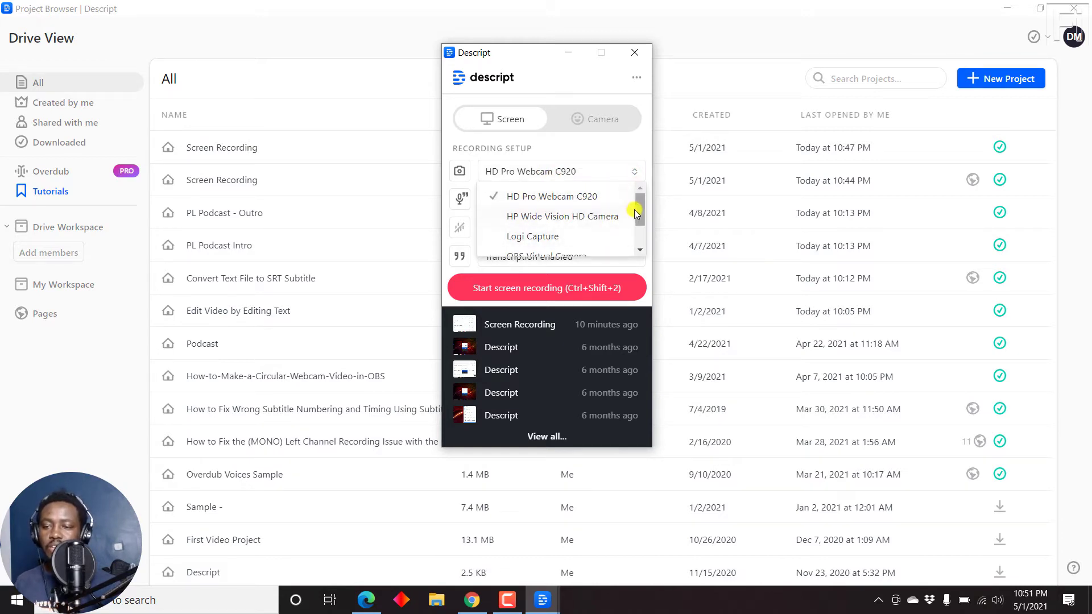
pyautogui.click(530, 217)
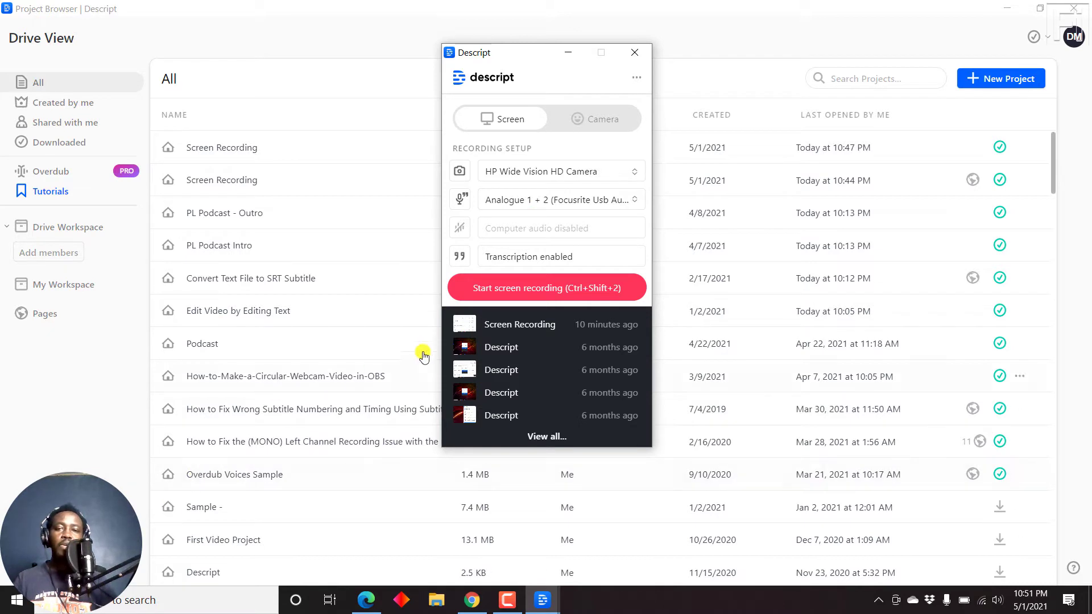
pyautogui.click(537, 172)
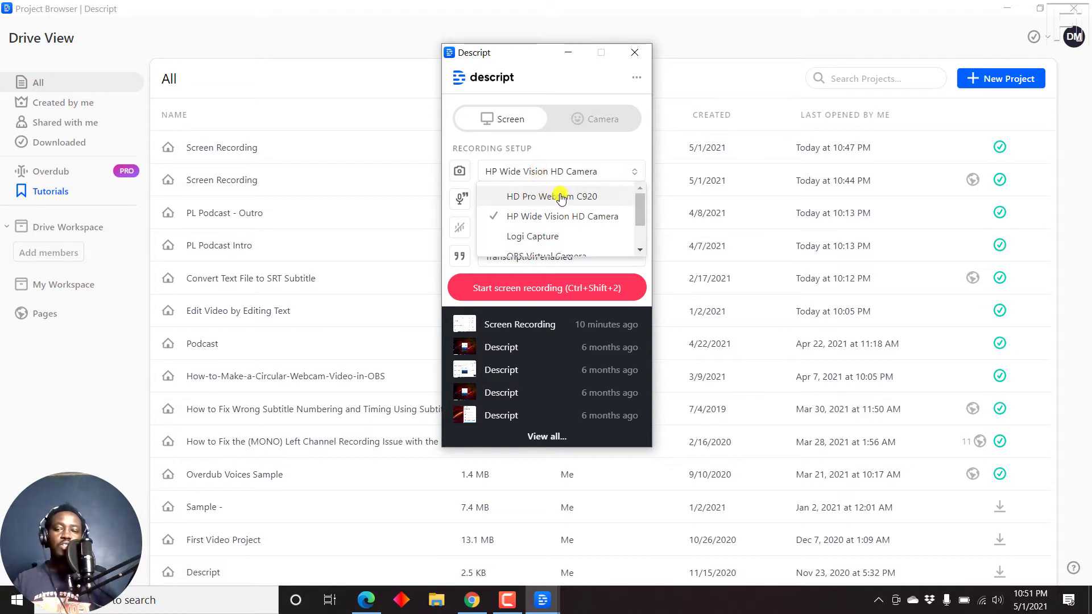
pyautogui.click(560, 197)
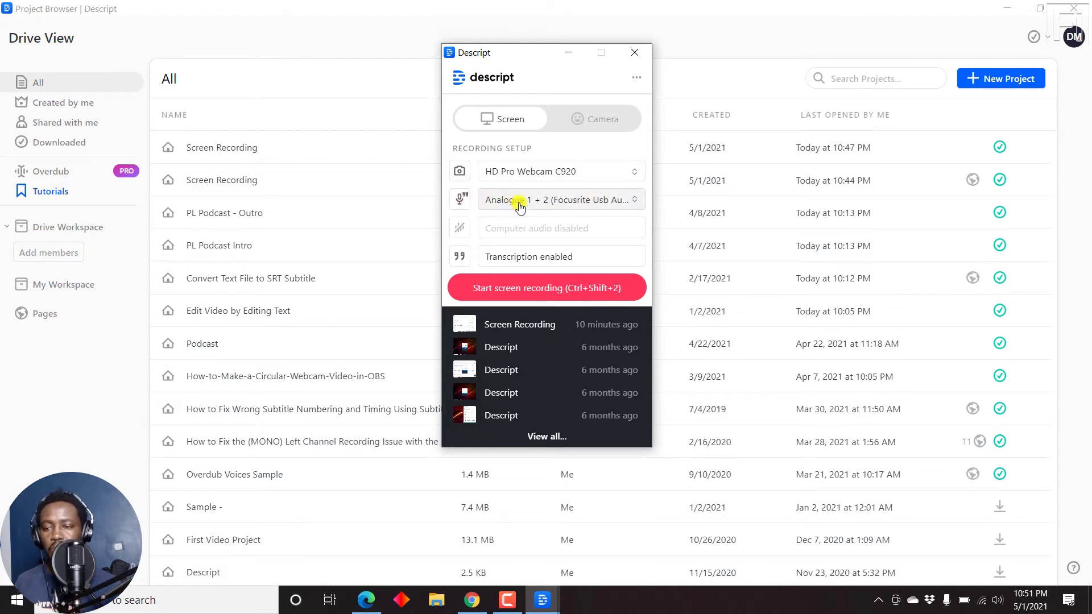
pyautogui.click(565, 202)
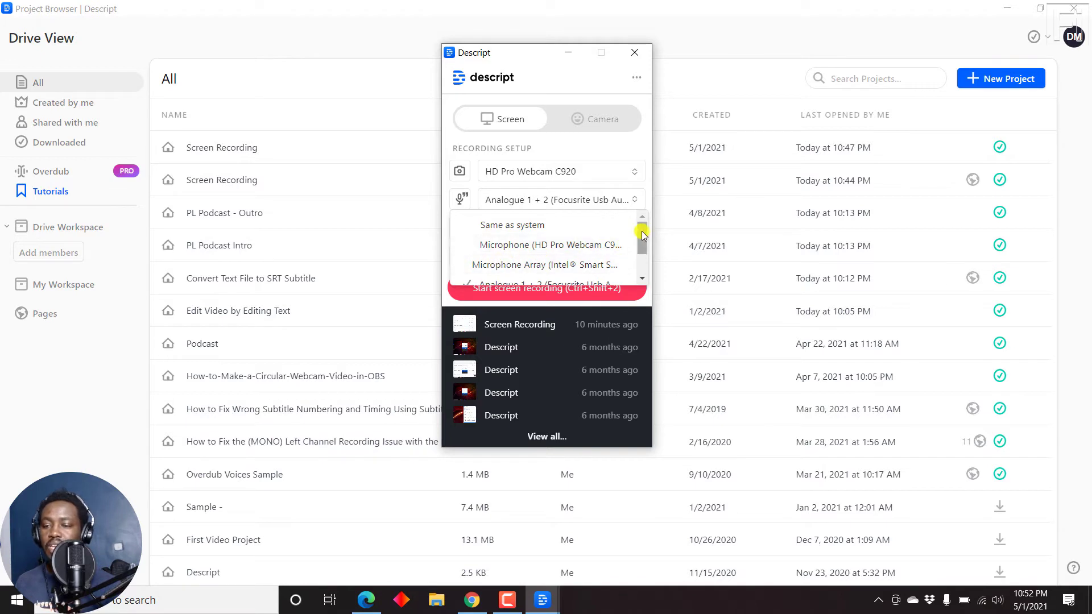
pyautogui.moveTo(642, 233); pyautogui.dragTo(643, 255)
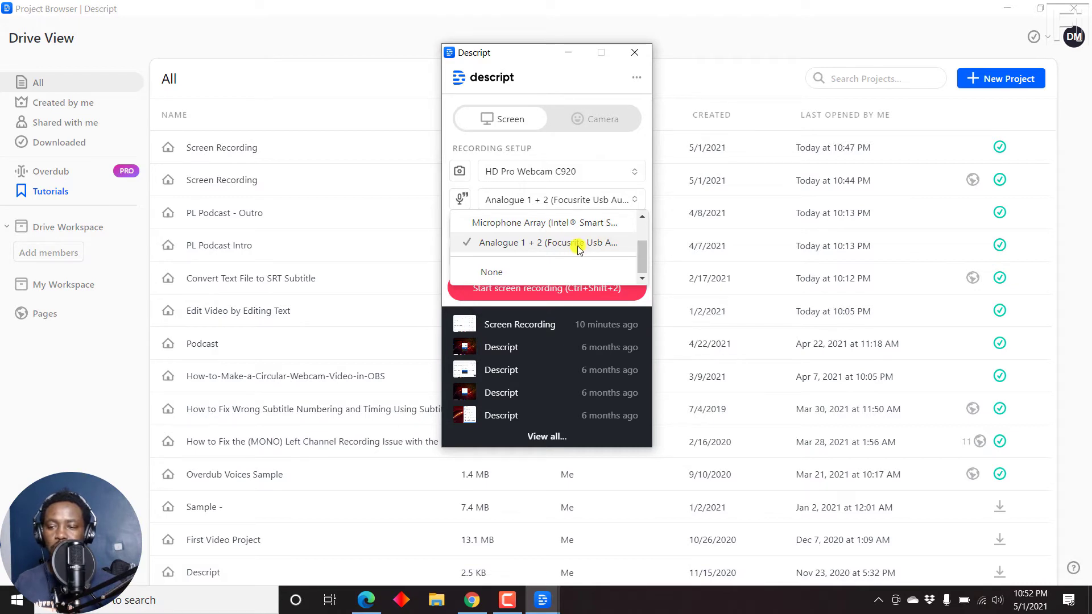
pyautogui.click(502, 241)
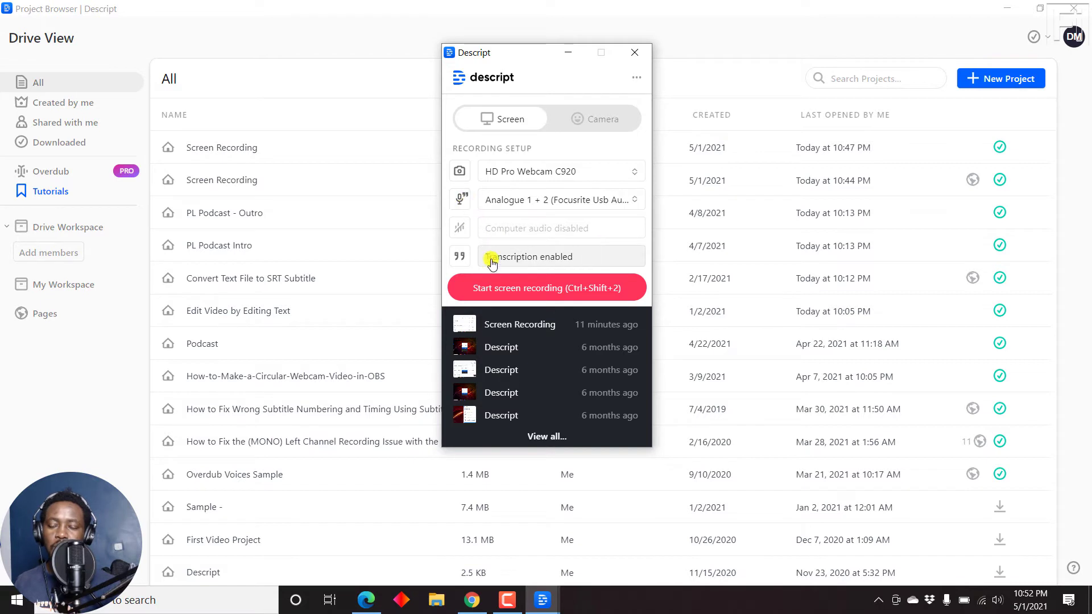
pyautogui.click(524, 261)
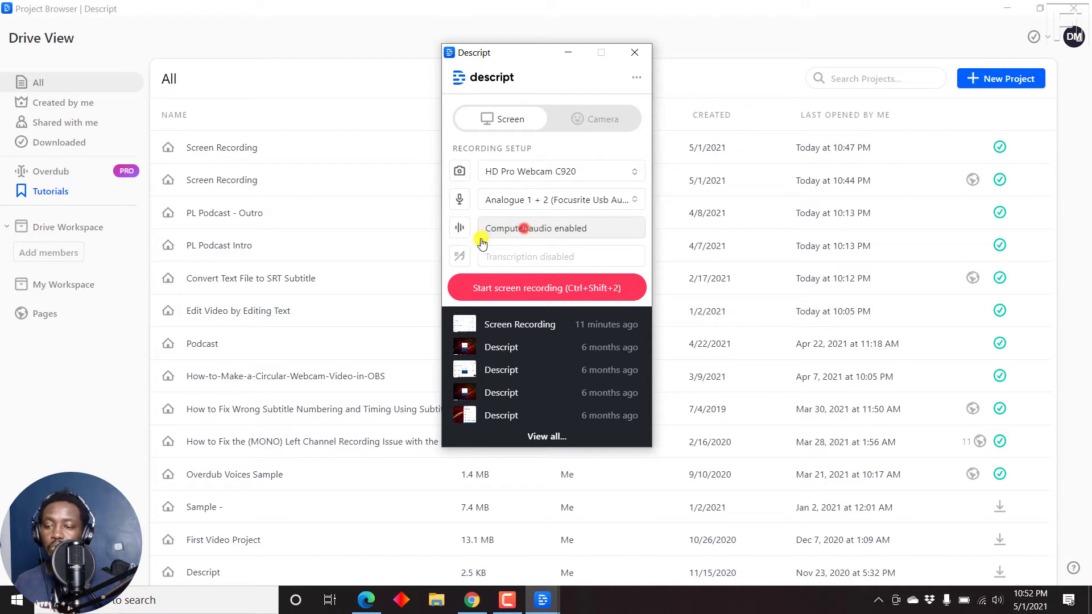
pyautogui.click(546, 229)
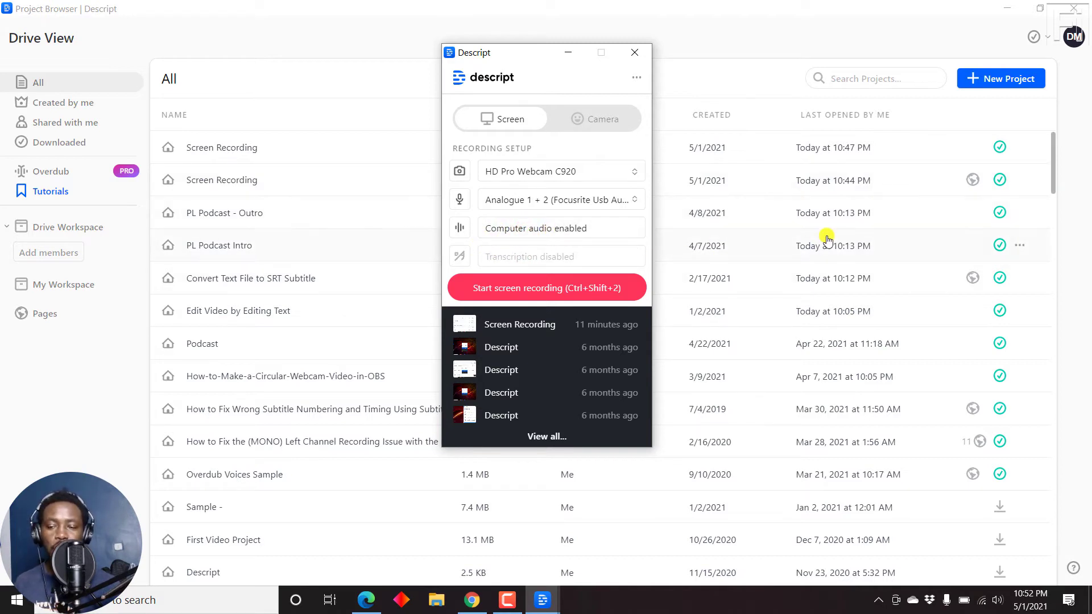
pyautogui.click(529, 230)
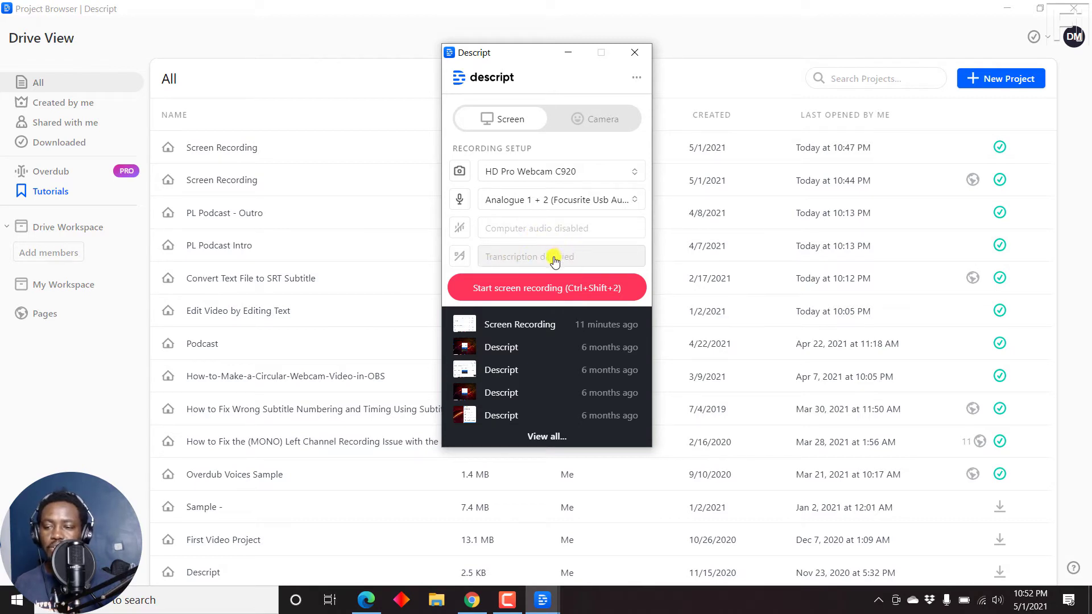
pyautogui.click(532, 257)
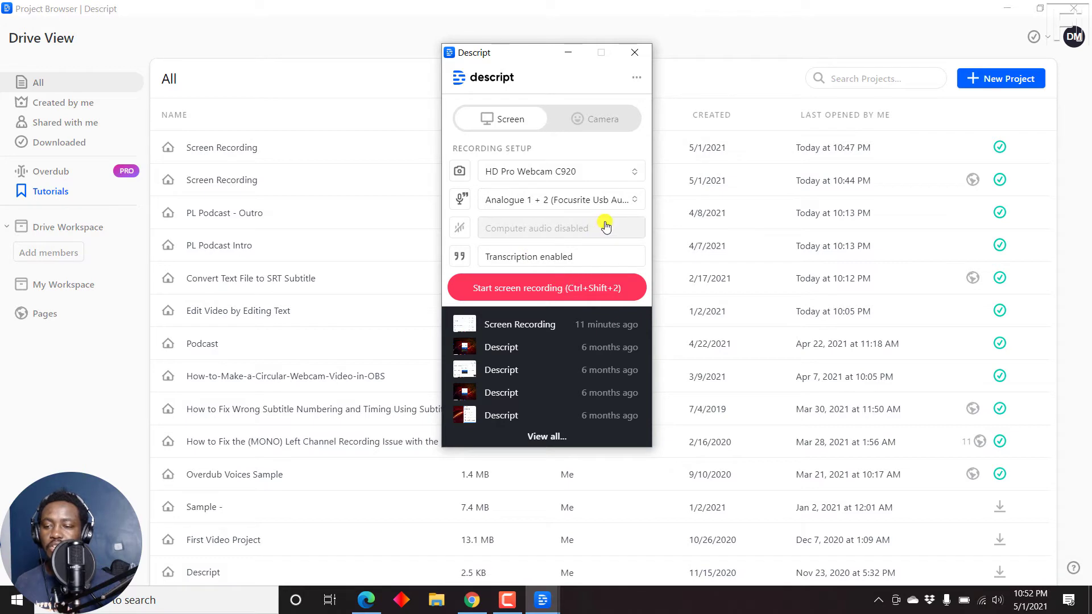
# Open the recorder Preferences and turn Flip camera off, then back on.
pyautogui.click(634, 81)
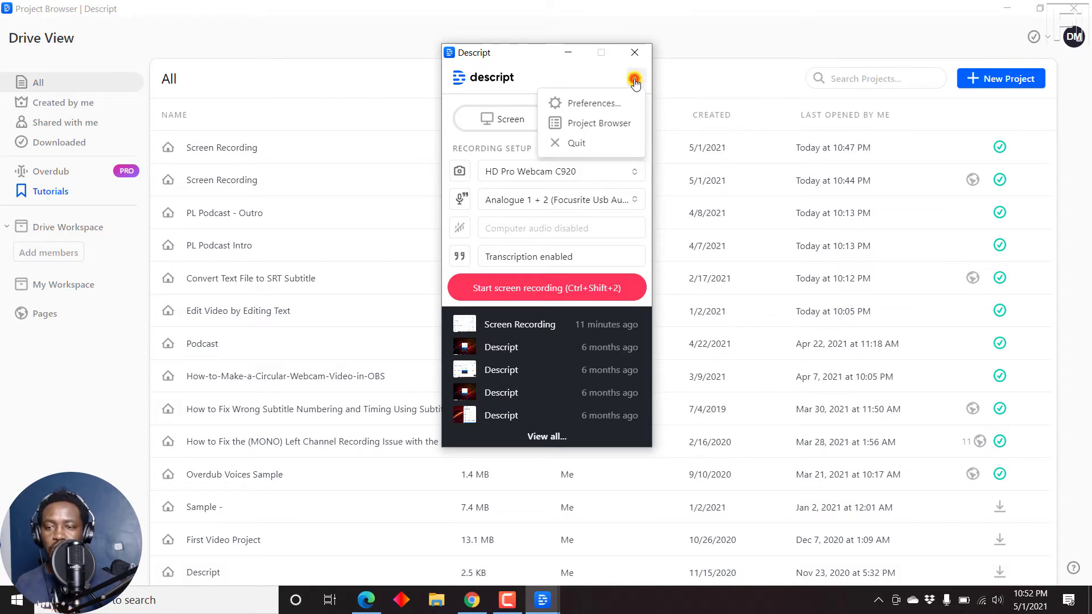
pyautogui.click(589, 103)
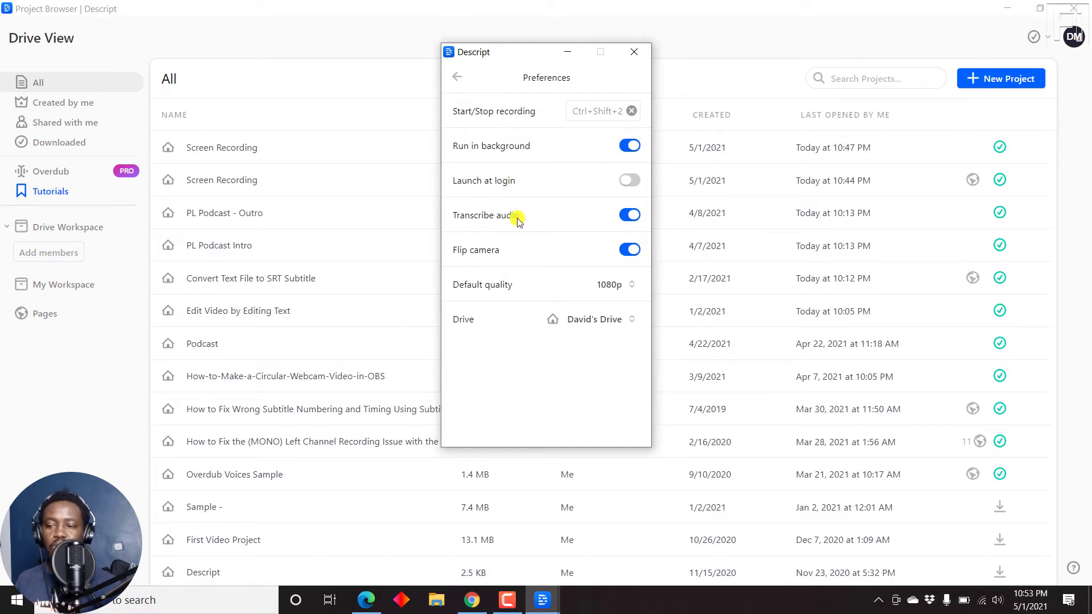
pyautogui.click(627, 250)
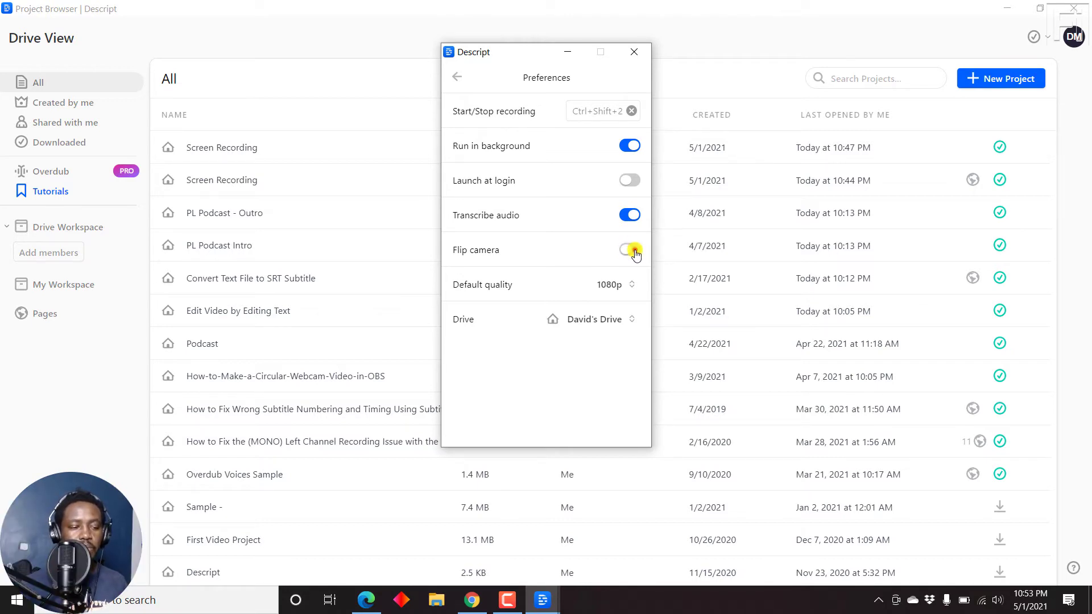
pyautogui.click(633, 251)
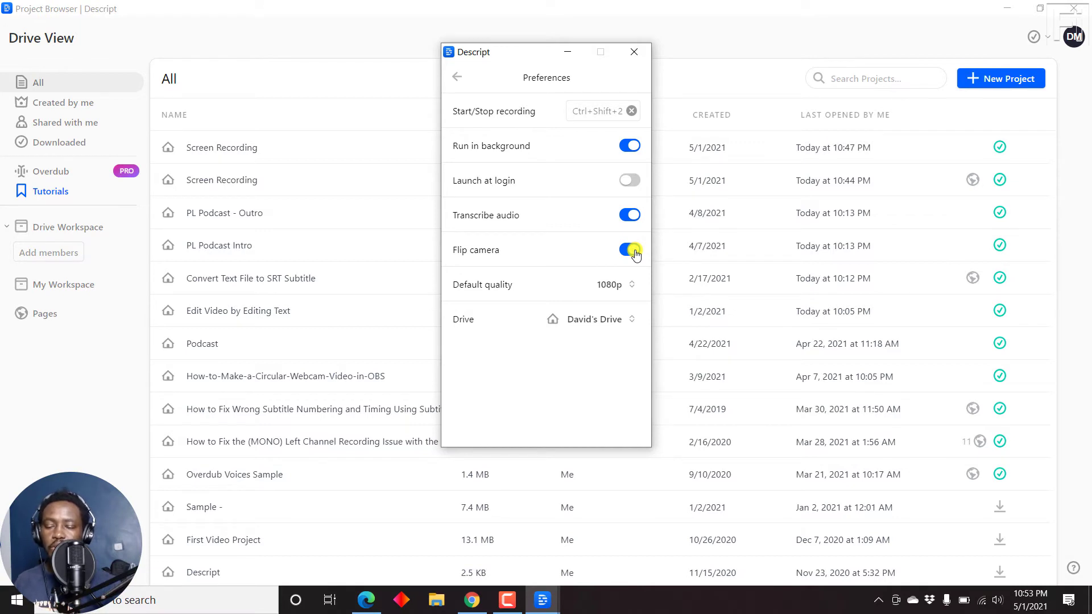
# Review the Default quality and Drive choices, keeping 1080p and the current drive.
pyautogui.click(633, 287)
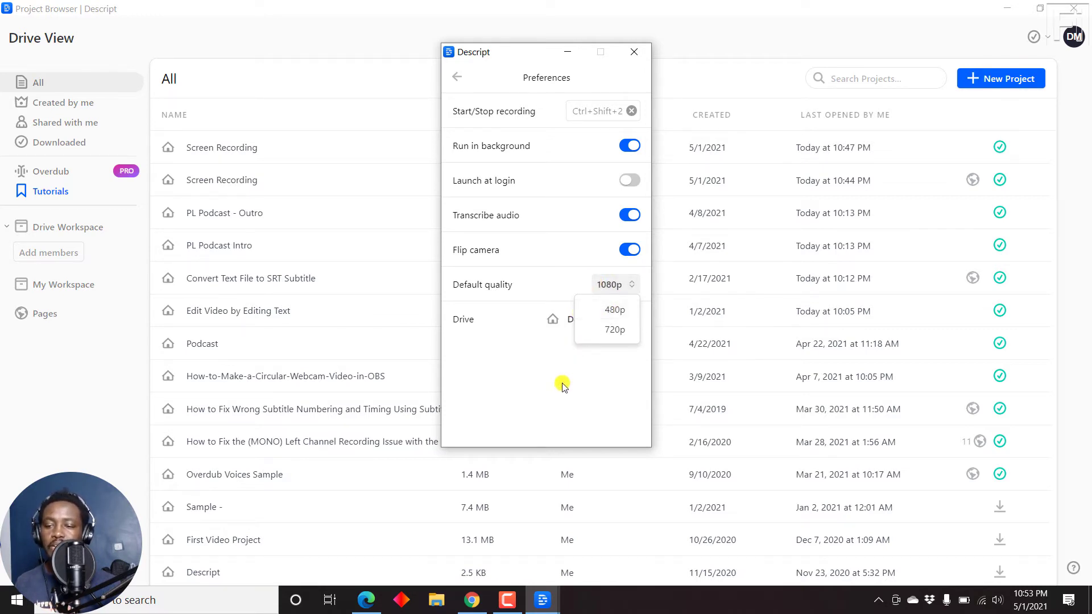
pyautogui.click(541, 393)
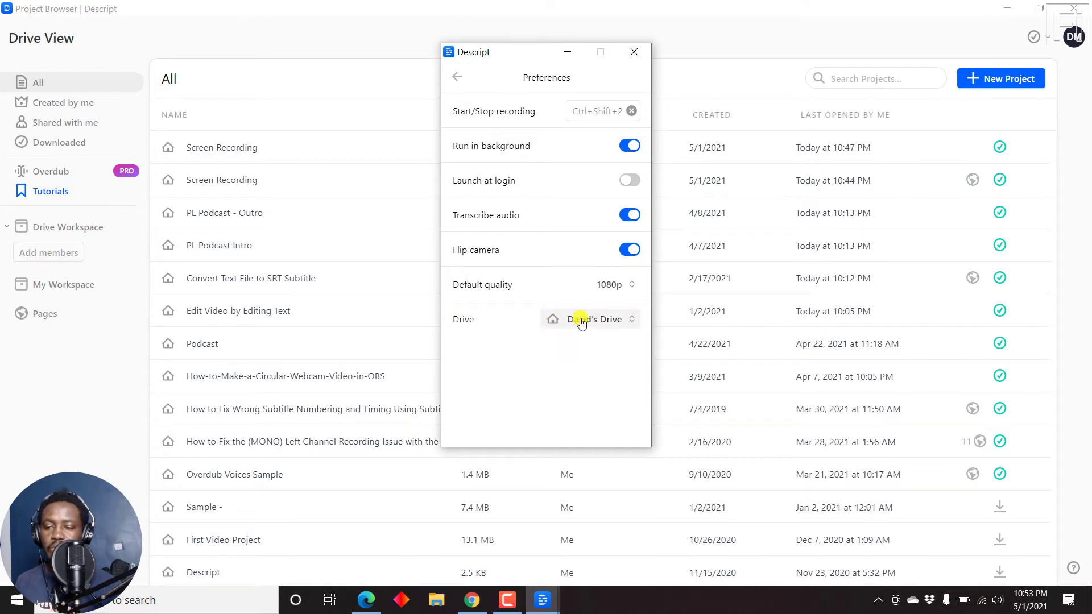
pyautogui.click(631, 322)
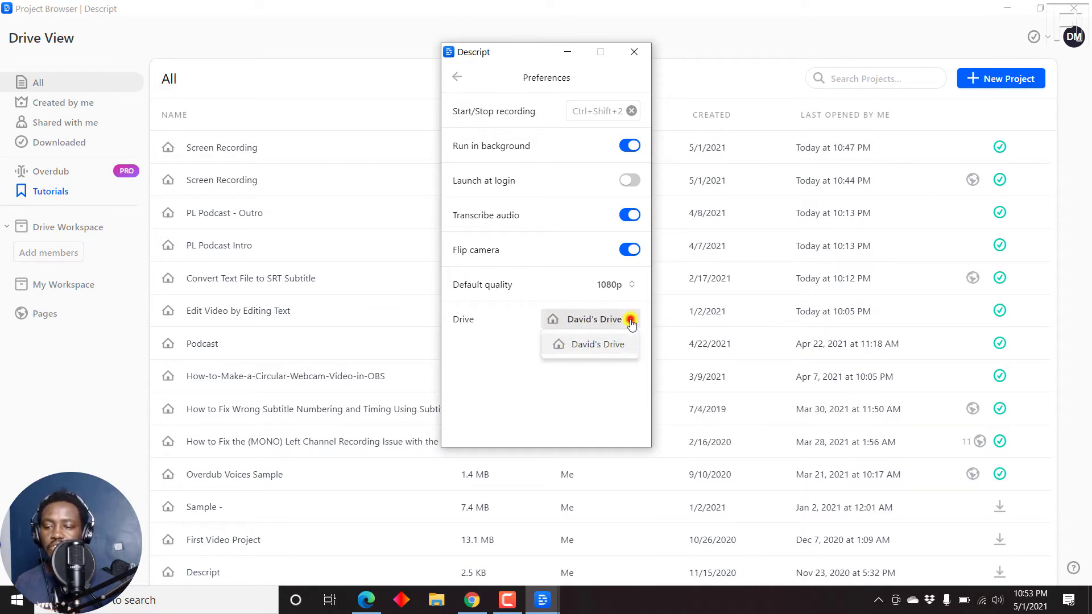
pyautogui.click(526, 360)
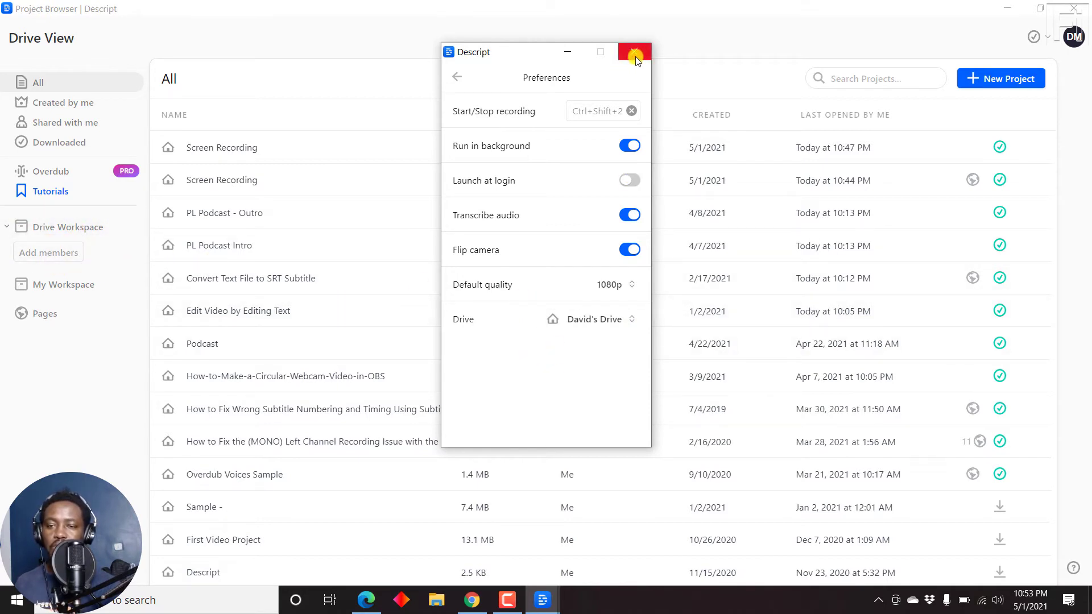
# Return to the recording setup and start a new screen recording.
pyautogui.click(456, 78)
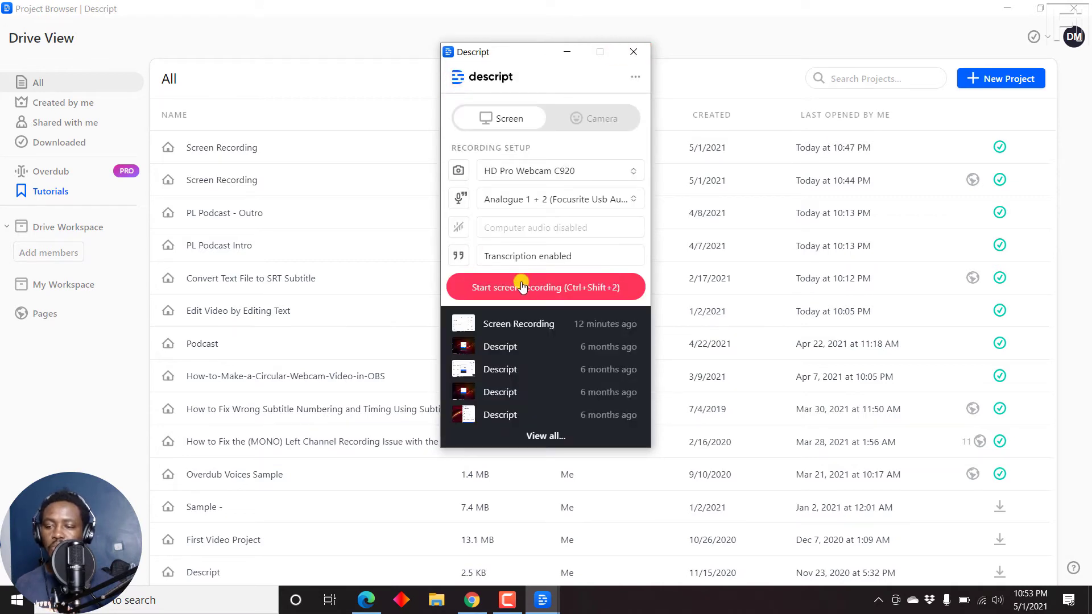
pyautogui.click(584, 288)
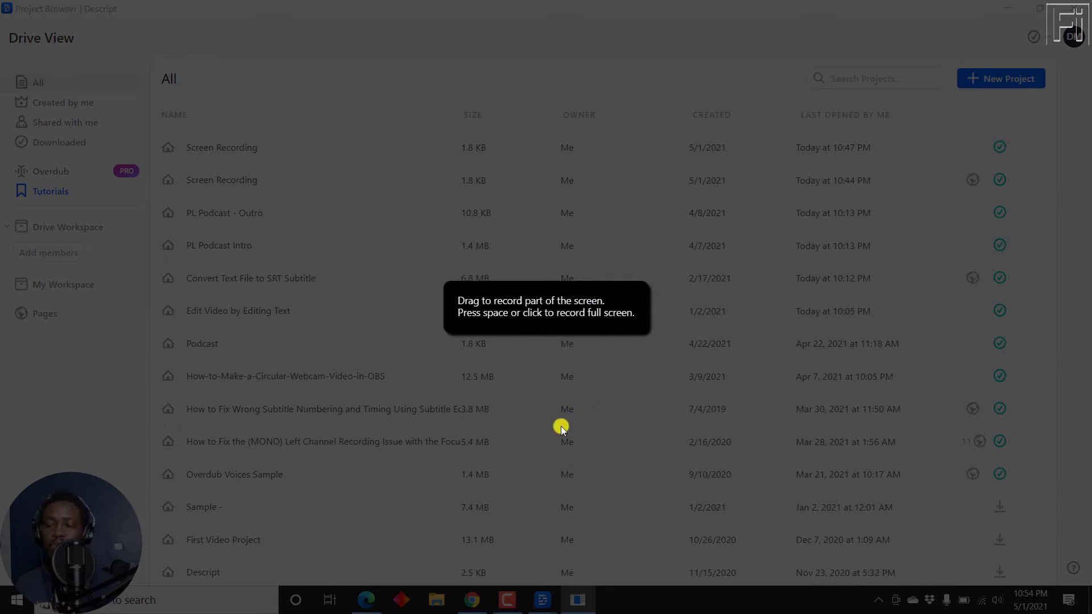
# Record the full screen and try the webcam bubble in the top-left and top-right corners.
pyautogui.click(551, 395)
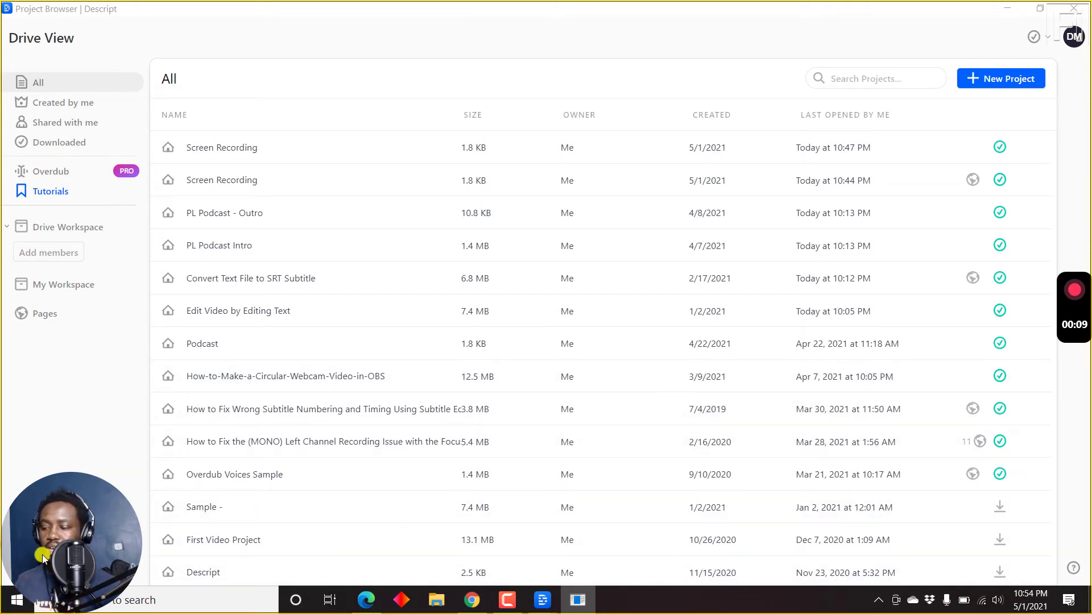
pyautogui.moveTo(42, 553); pyautogui.dragTo(46, 87)
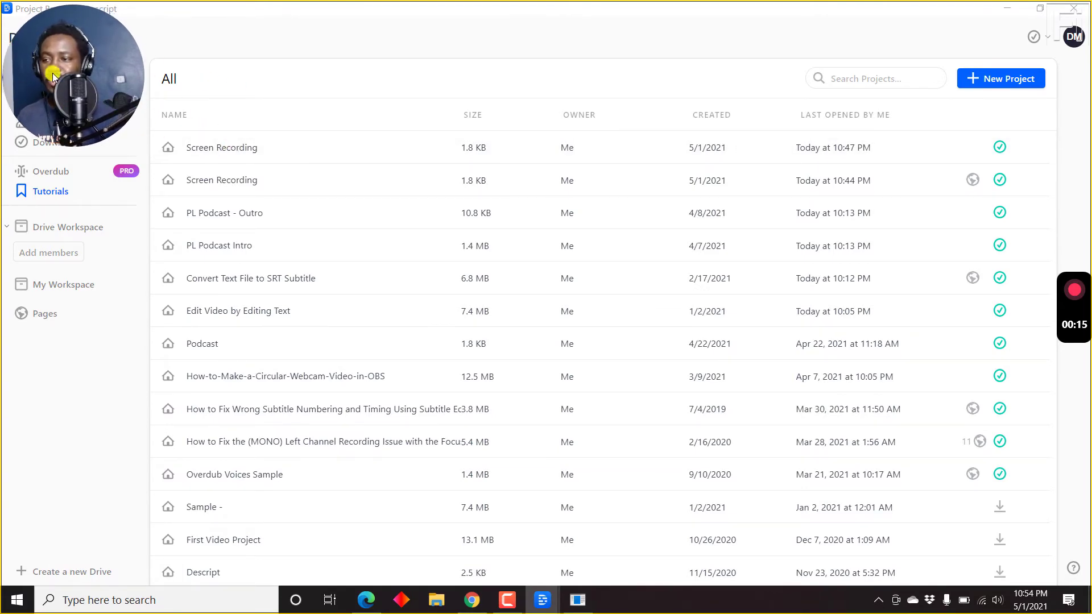
pyautogui.moveTo(53, 71); pyautogui.dragTo(60, 543)
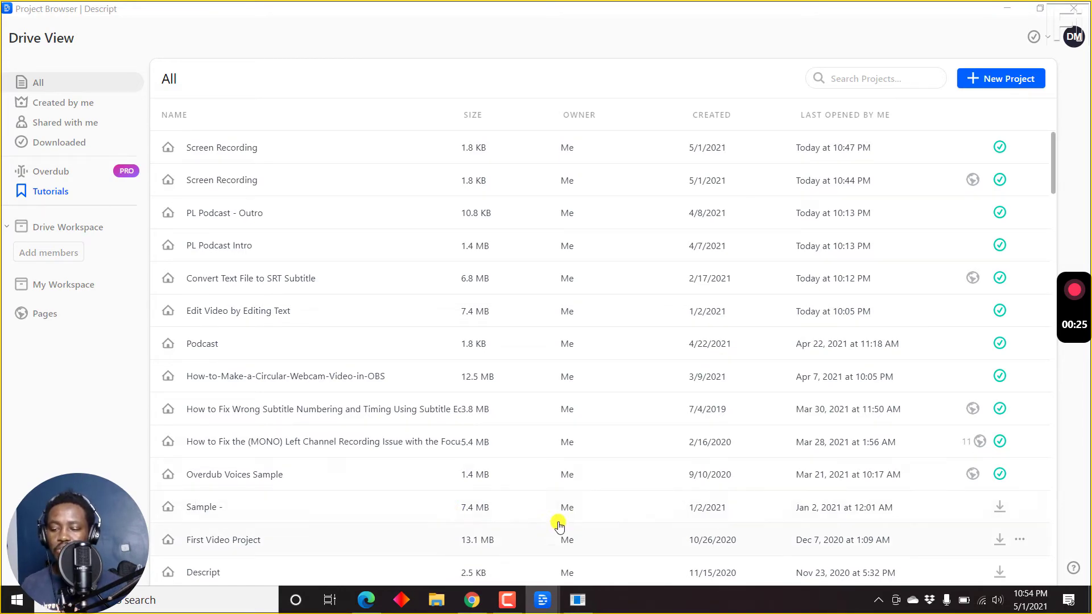
# Reopen the pricing page and compare monthly and annual billing, ending on annual (Creator $12, Pro $24).
pyautogui.click(473, 600)
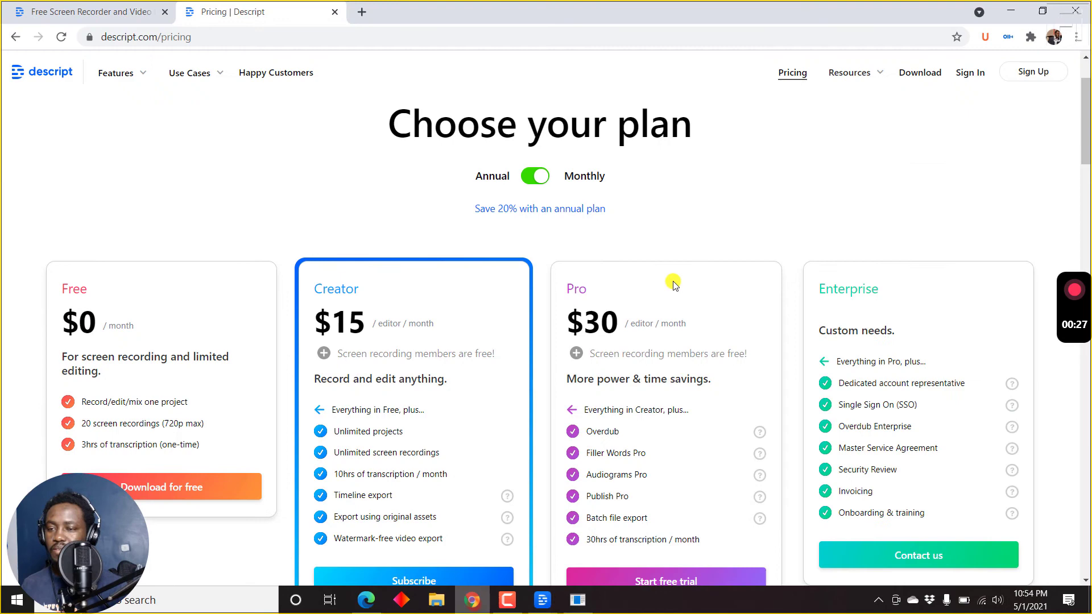
pyautogui.moveTo(1086, 105); pyautogui.dragTo(1086, 75)
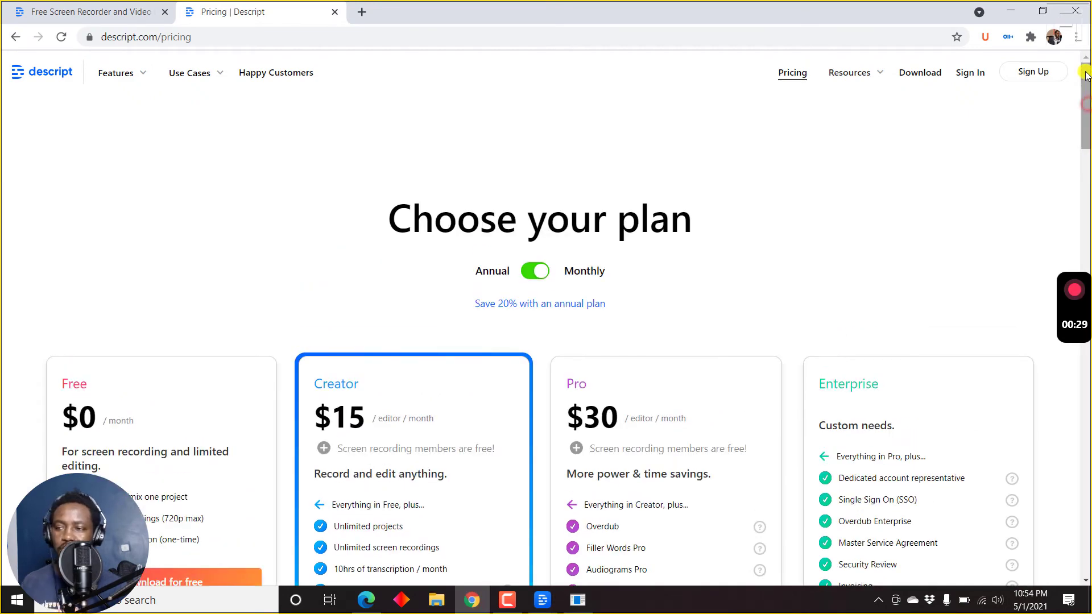
pyautogui.click(534, 270)
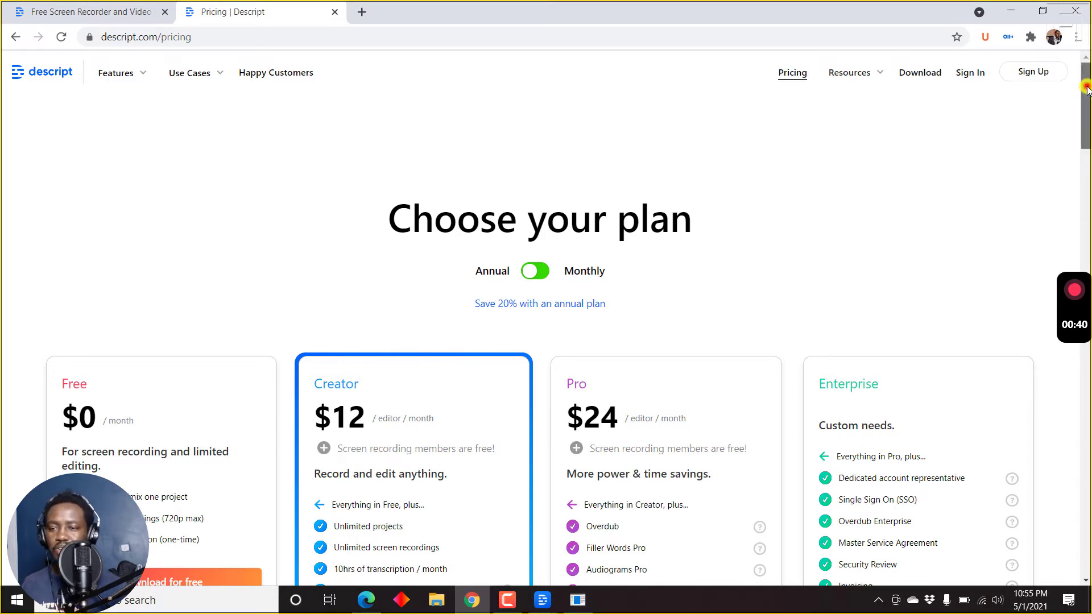
pyautogui.moveTo(1086, 93); pyautogui.dragTo(1087, 101)
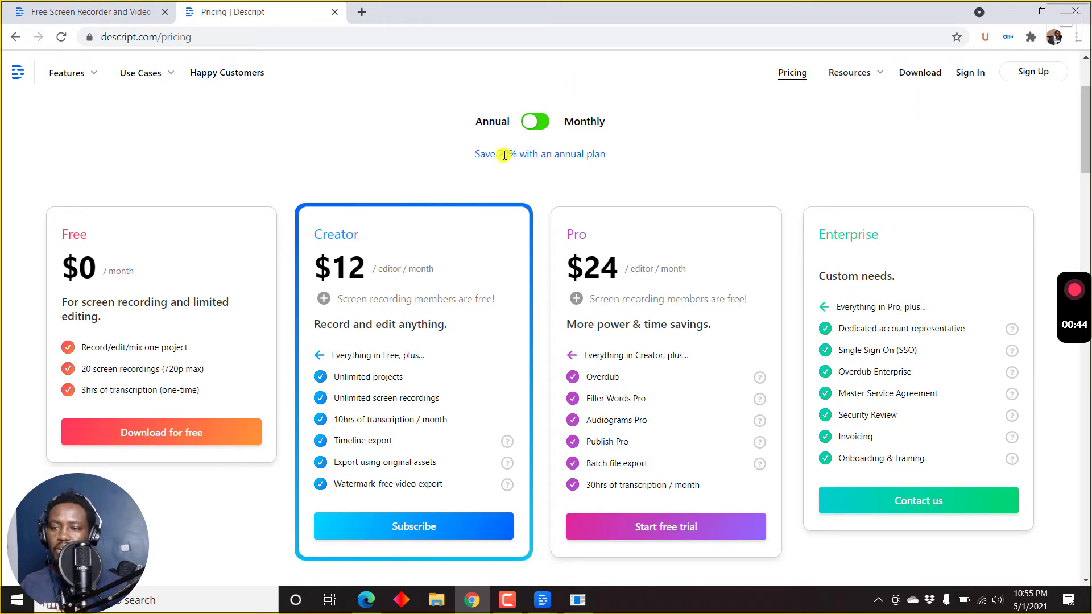
pyautogui.scroll(1, 1083, 159)
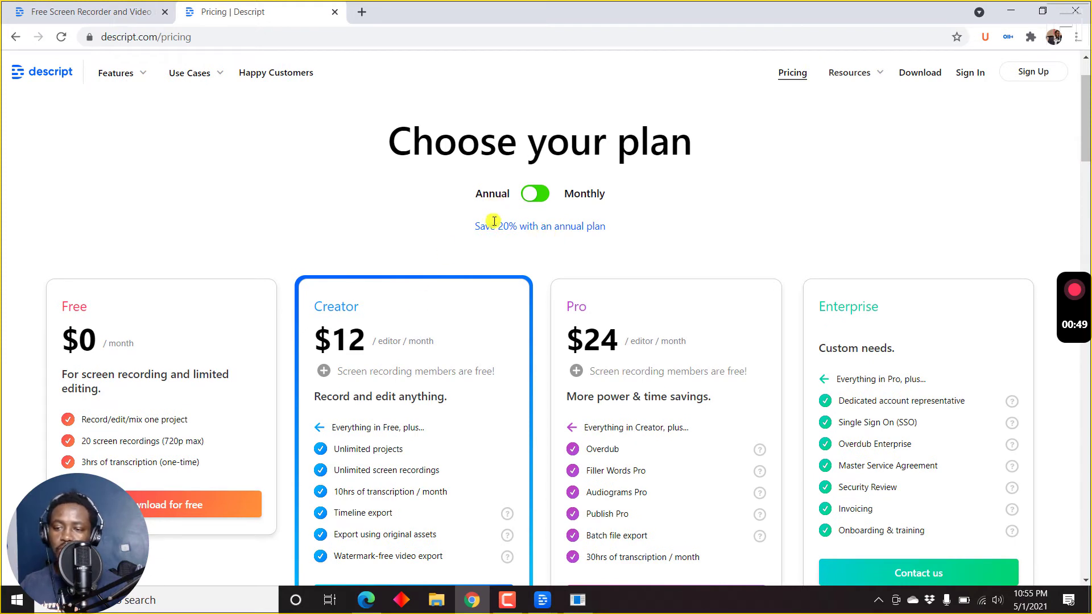
pyautogui.click(545, 197)
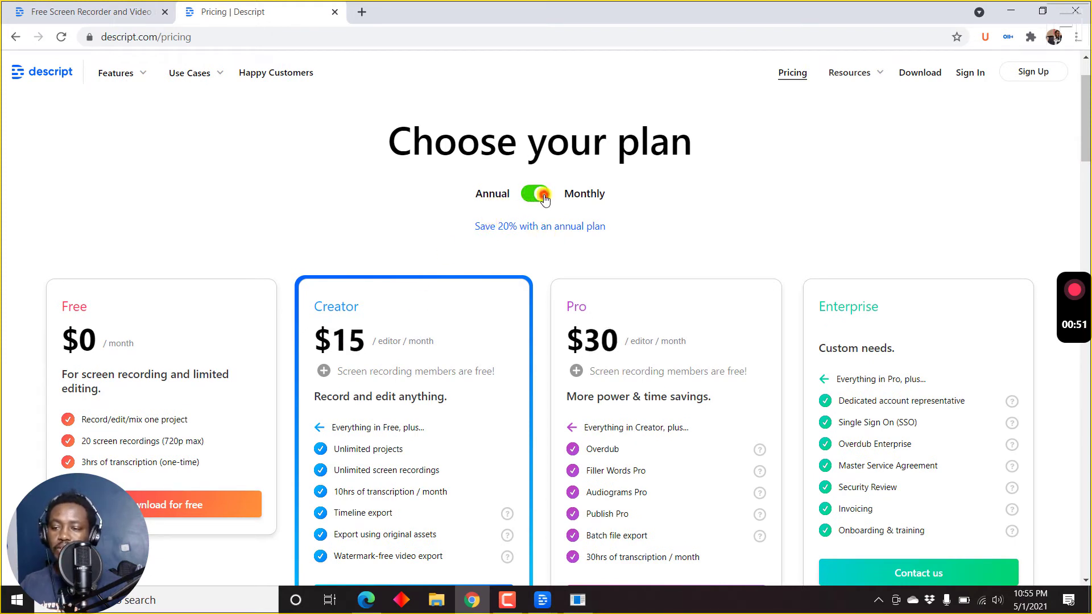
pyautogui.click(528, 197)
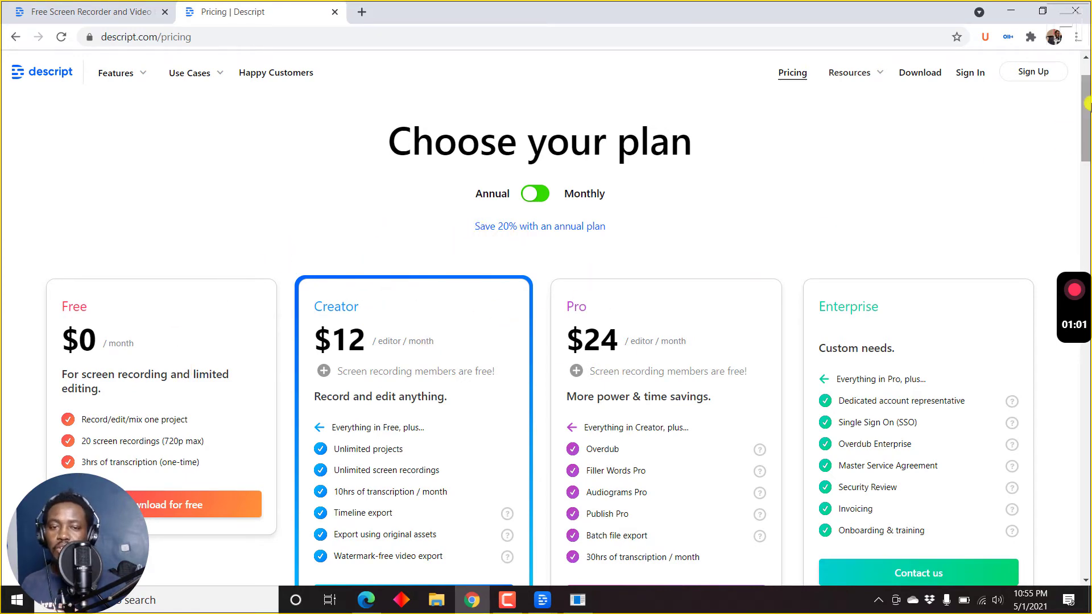
# Scroll to the team calculator showing 6 Basic and 4 Editor seats at $48/month.
pyautogui.moveTo(1086, 114); pyautogui.dragTo(1086, 141)
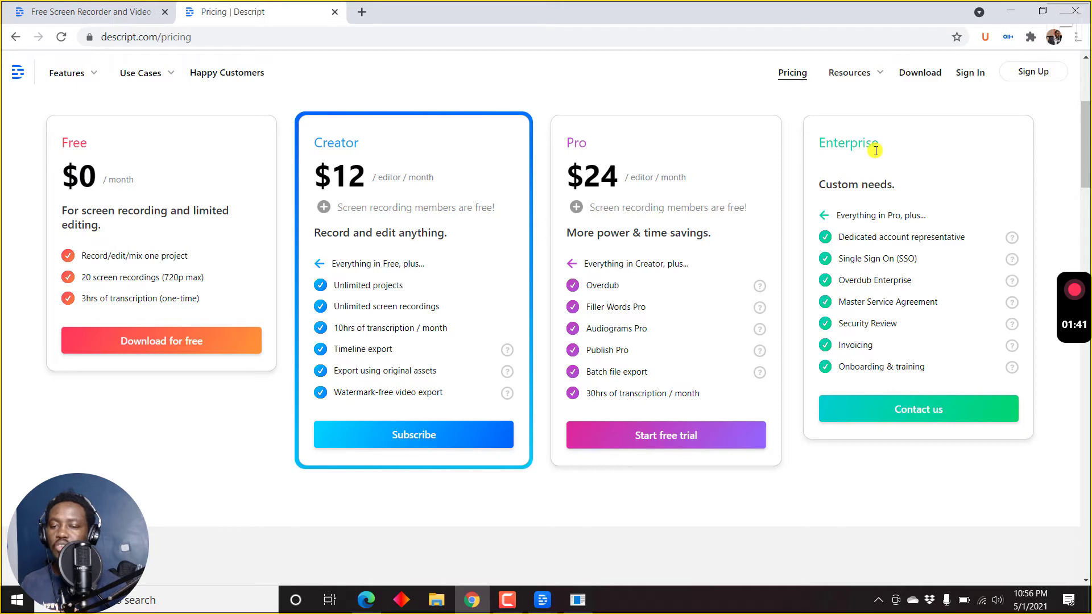
pyautogui.moveTo(1087, 123); pyautogui.dragTo(1087, 190)
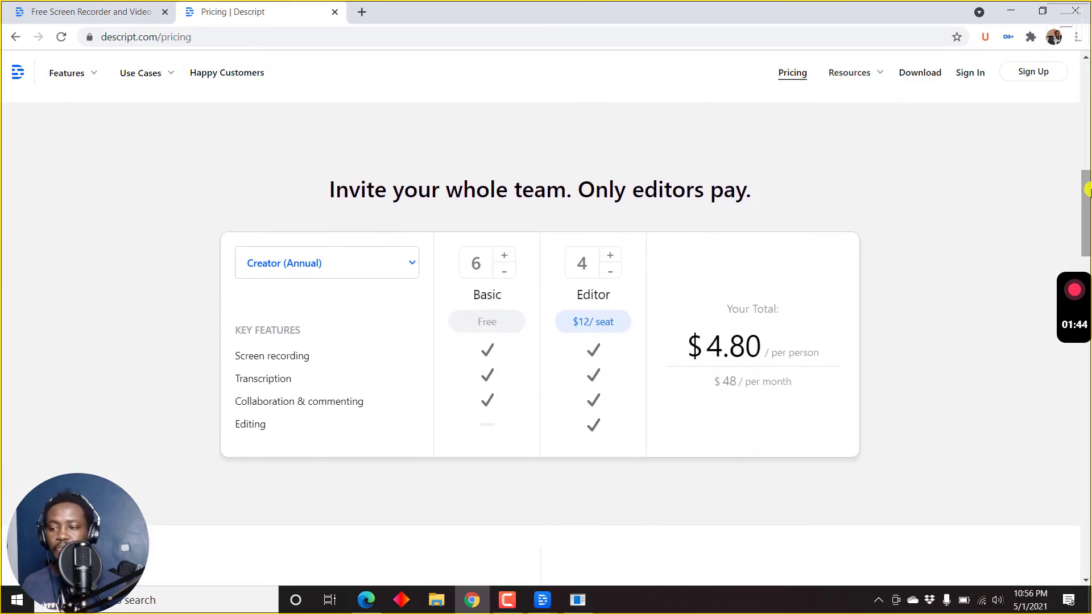
# Check the calculator's plan list, keeping Creator (Annual), then scroll down to the Pricing FAQ.
pyautogui.click(403, 263)
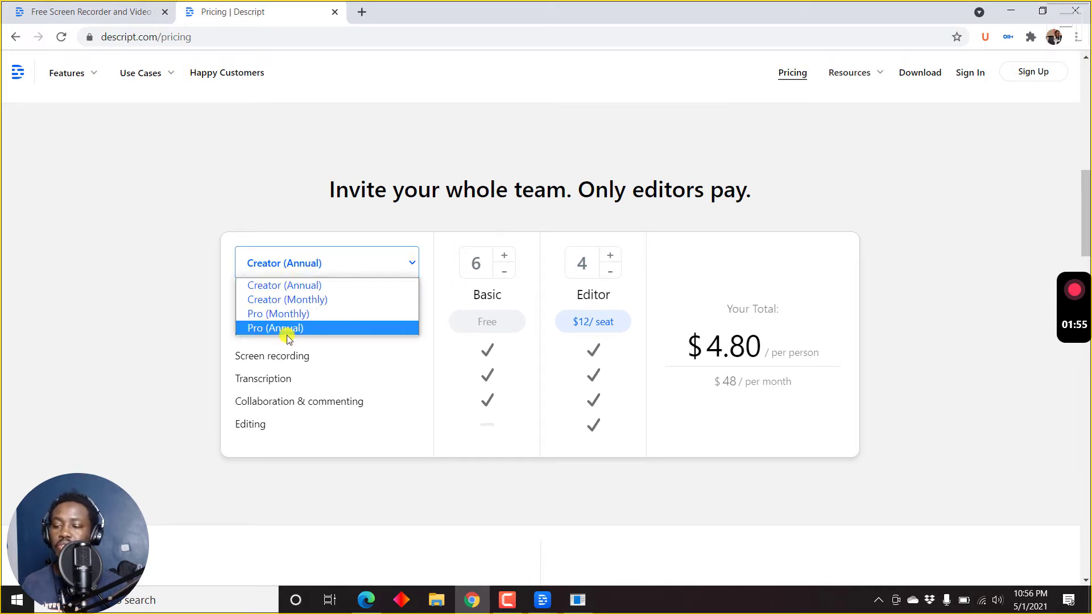
pyautogui.click(99, 295)
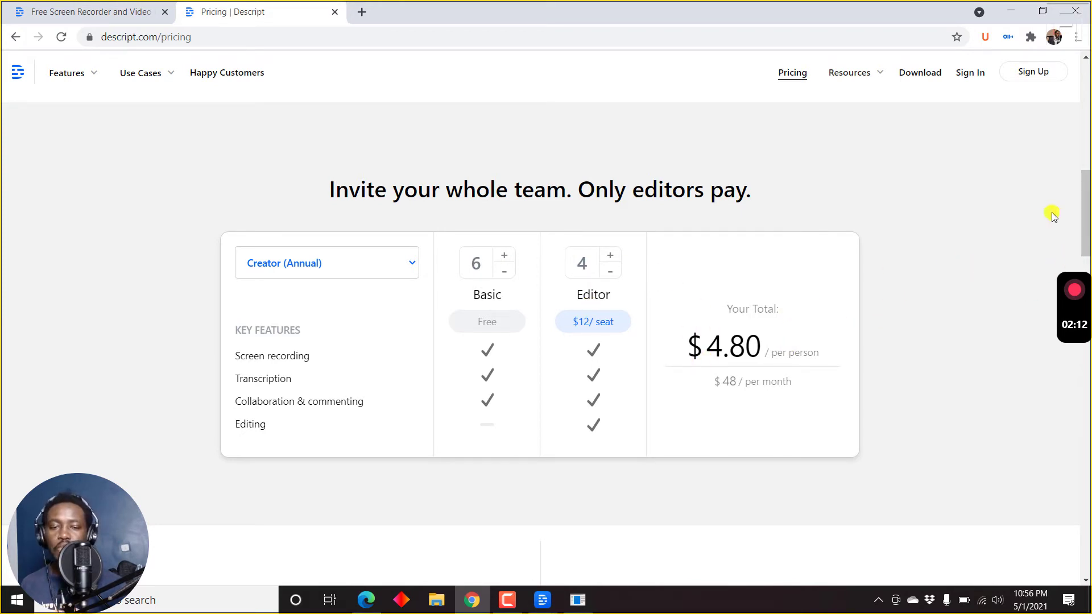
pyautogui.moveTo(1087, 199); pyautogui.dragTo(1087, 313)
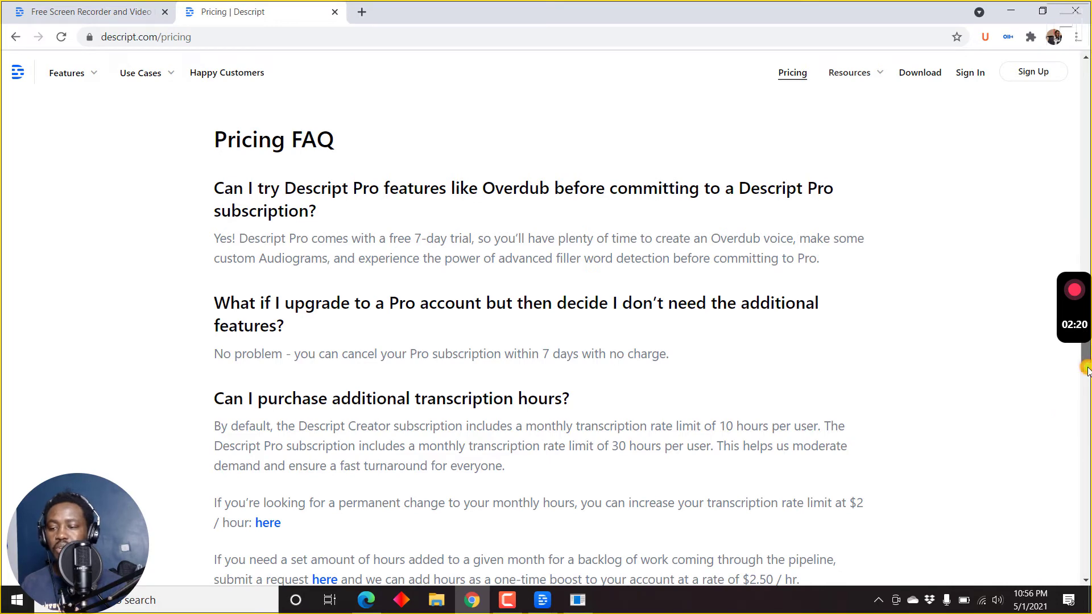
# Scroll back up to the plan cards: Free $0, Creator $12, Pro $24 and Enterprise.
pyautogui.scroll(-1, 1087, 370)
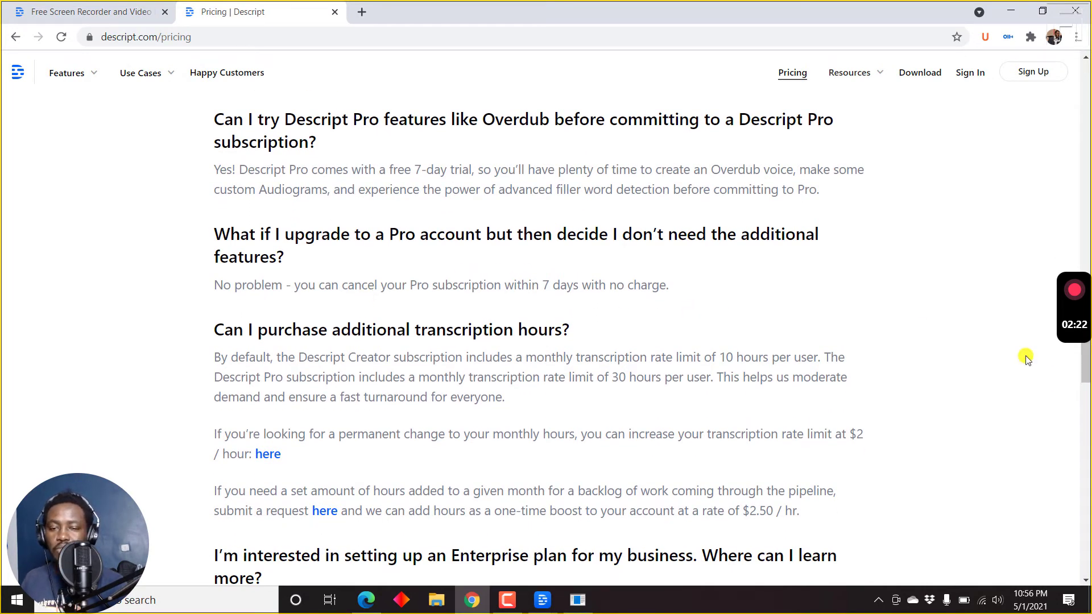
pyautogui.moveTo(1087, 386); pyautogui.dragTo(1087, 142)
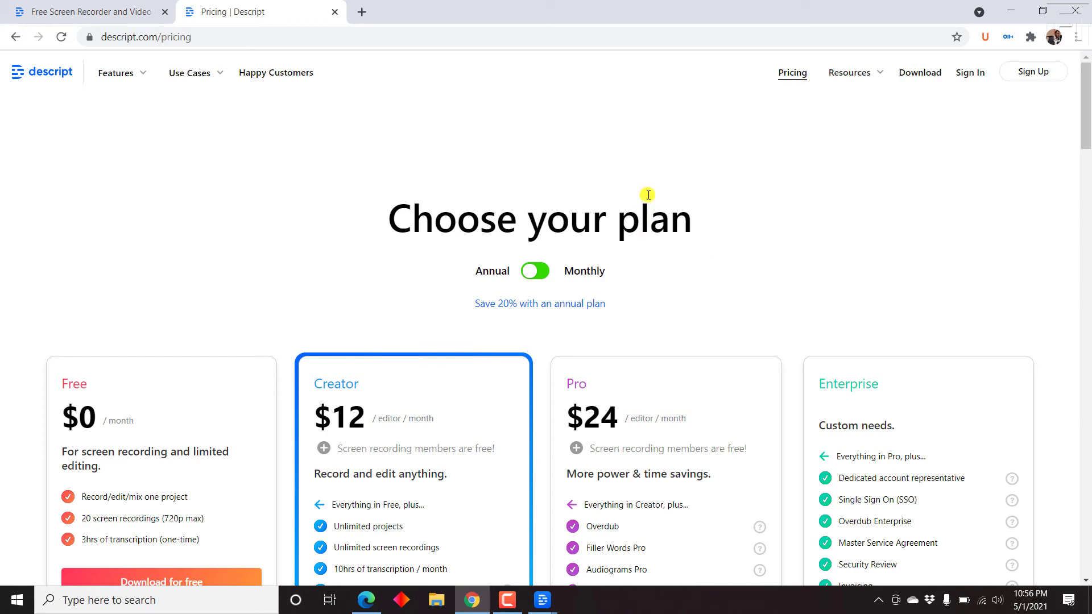
# Bring up the Descript recorder from the system tray and close the recording preview popup.
pyautogui.click(544, 602)
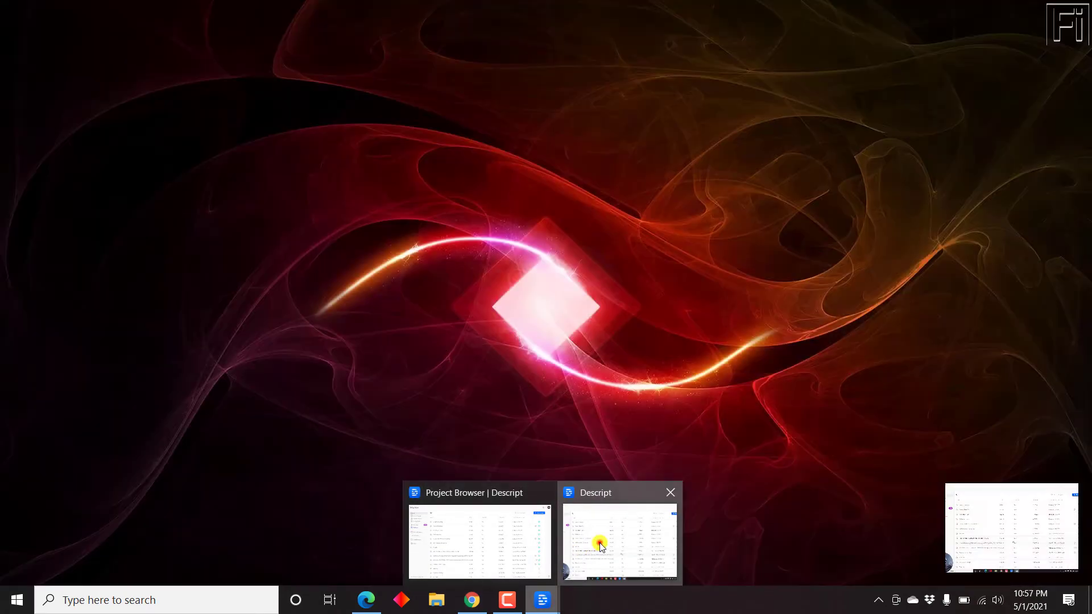
pyautogui.click(602, 521)
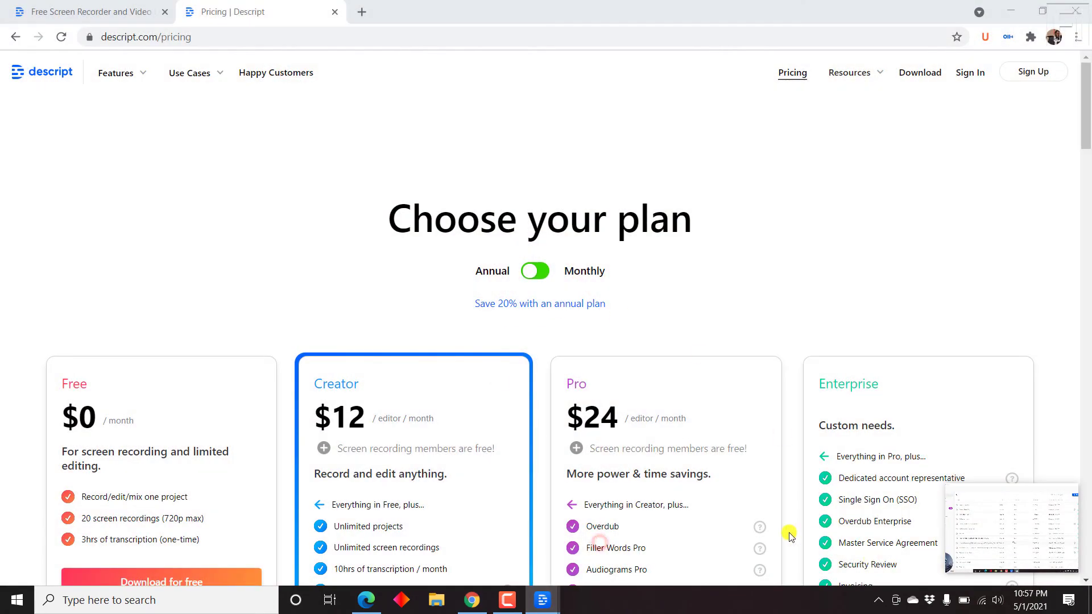
pyautogui.click(879, 600)
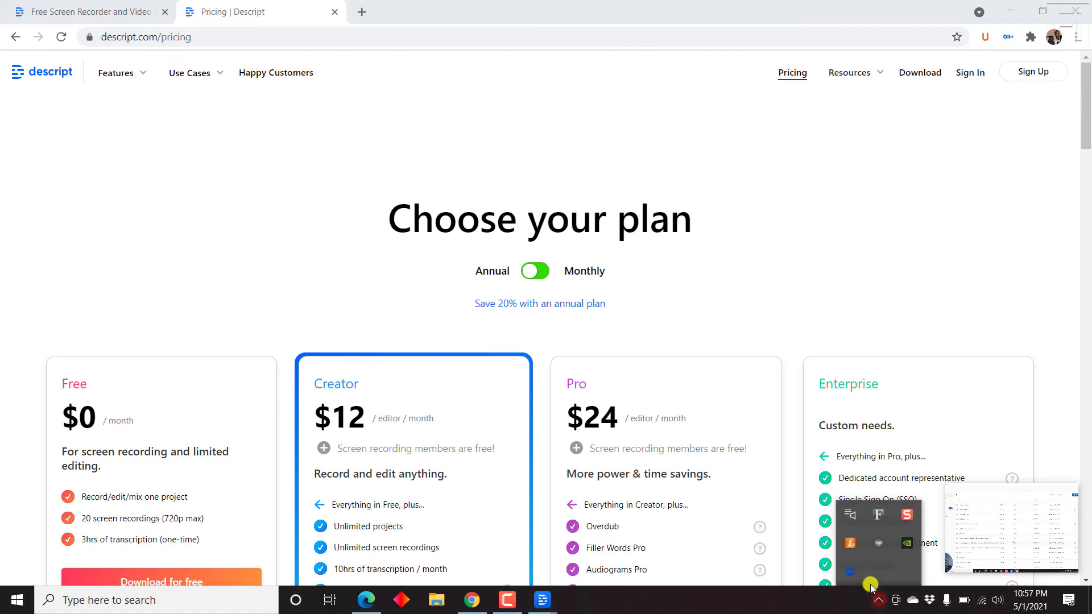
pyautogui.click(849, 571)
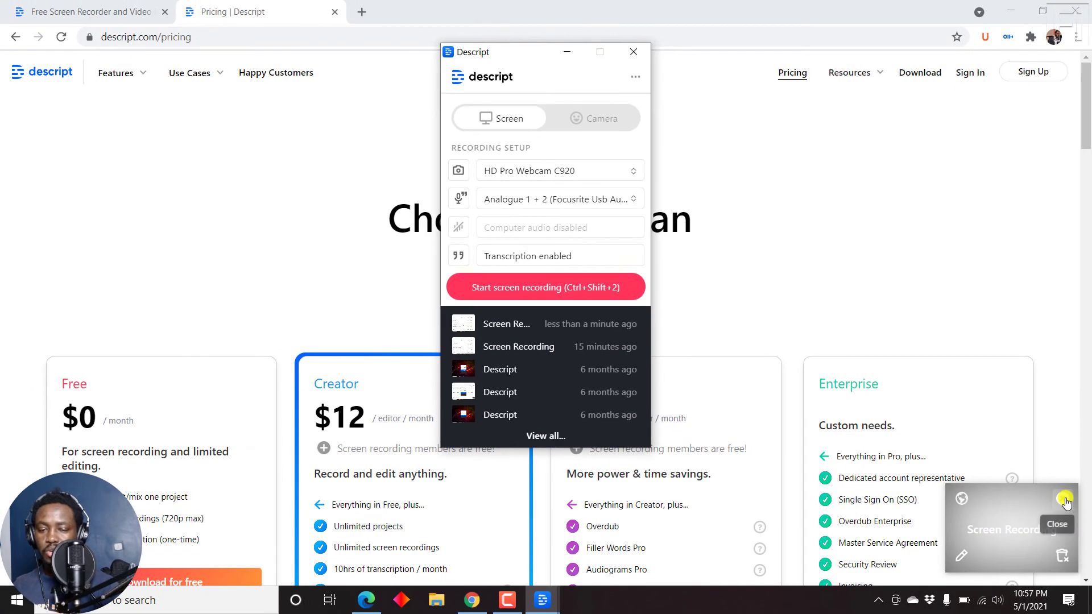
pyautogui.click(1065, 502)
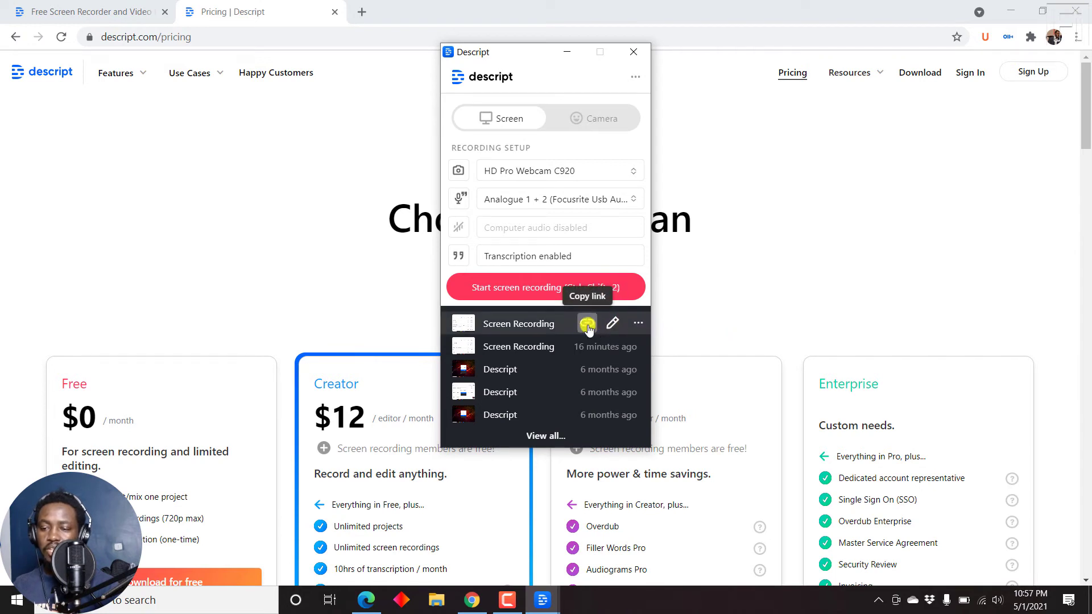
# Open the latest Screen Recording's share page in Edge without deleting it.
pyautogui.click(637, 325)
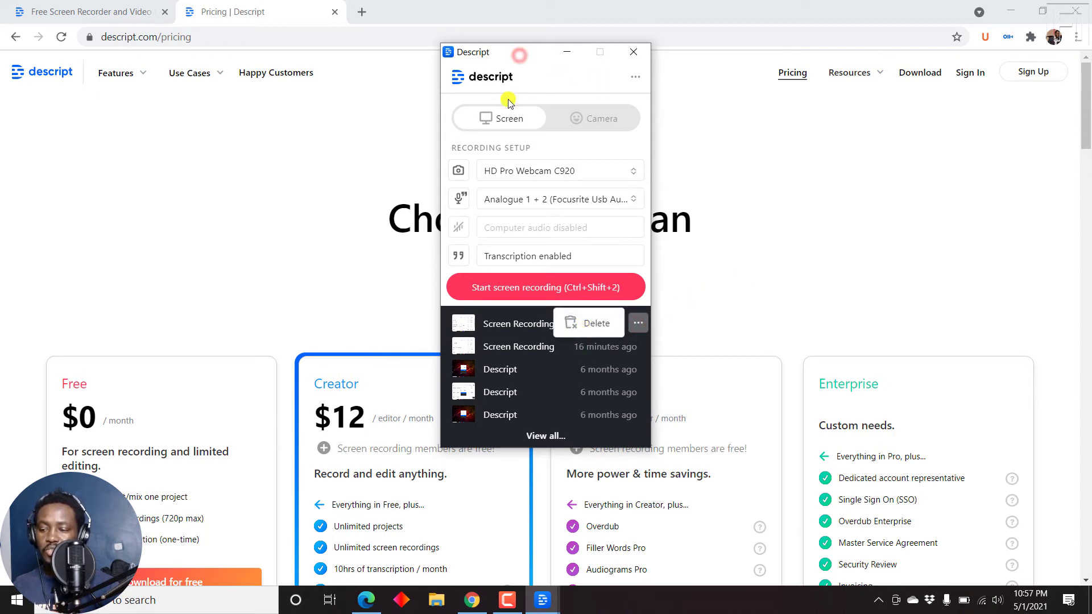
pyautogui.click(511, 328)
pyautogui.click(512, 328)
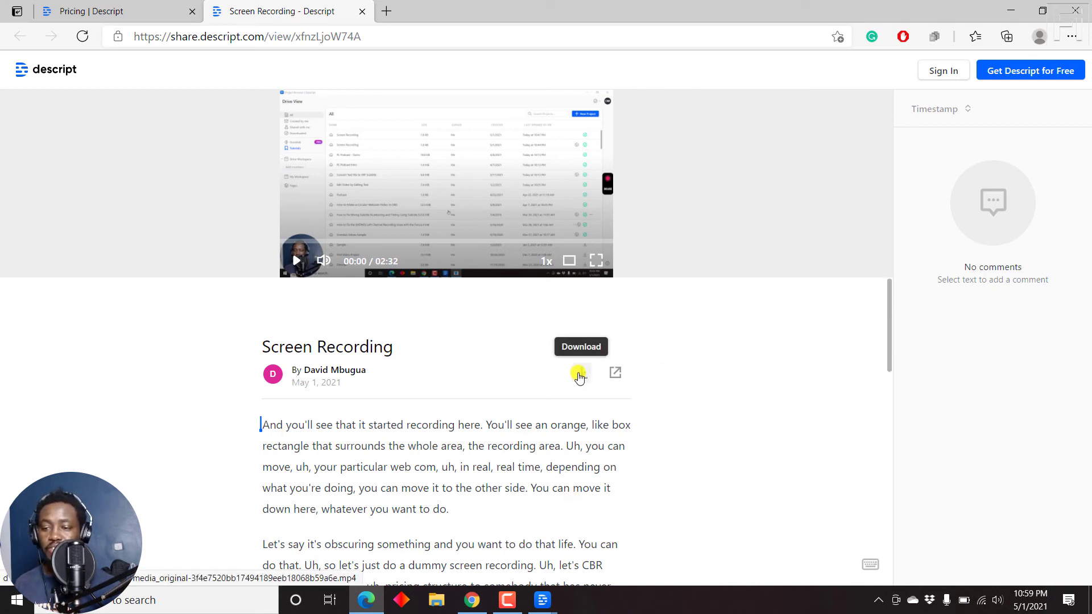
pyautogui.moveTo(891, 296)
pyautogui.mouseDown()
pyautogui.moveTo(890, 409)
pyautogui.moveTo(912, 531)
pyautogui.moveTo(888, 282)
pyautogui.mouseUp()
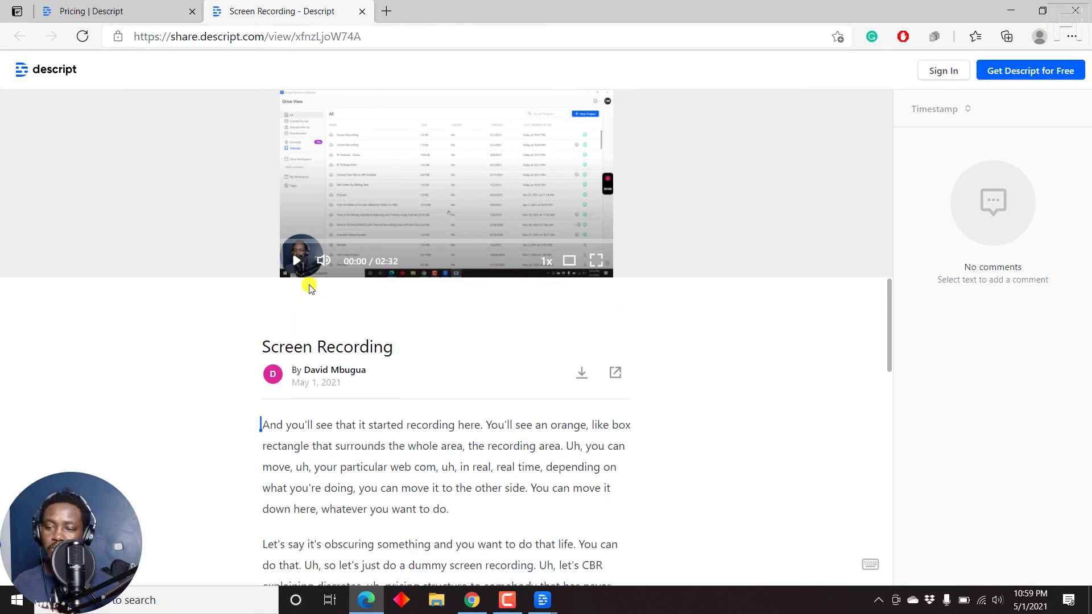
pyautogui.click(294, 265)
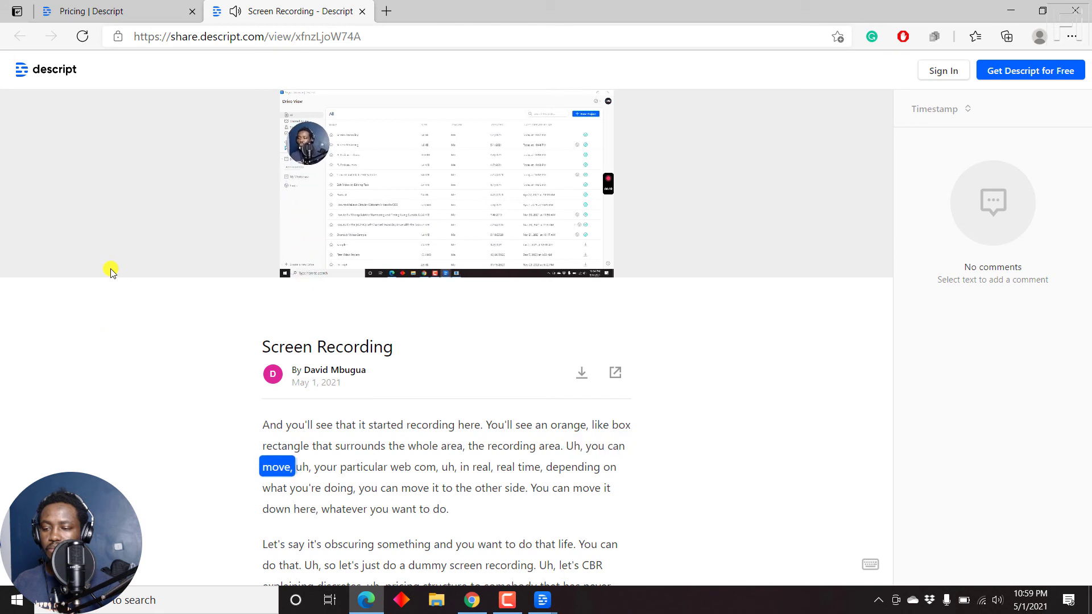
pyautogui.click(296, 261)
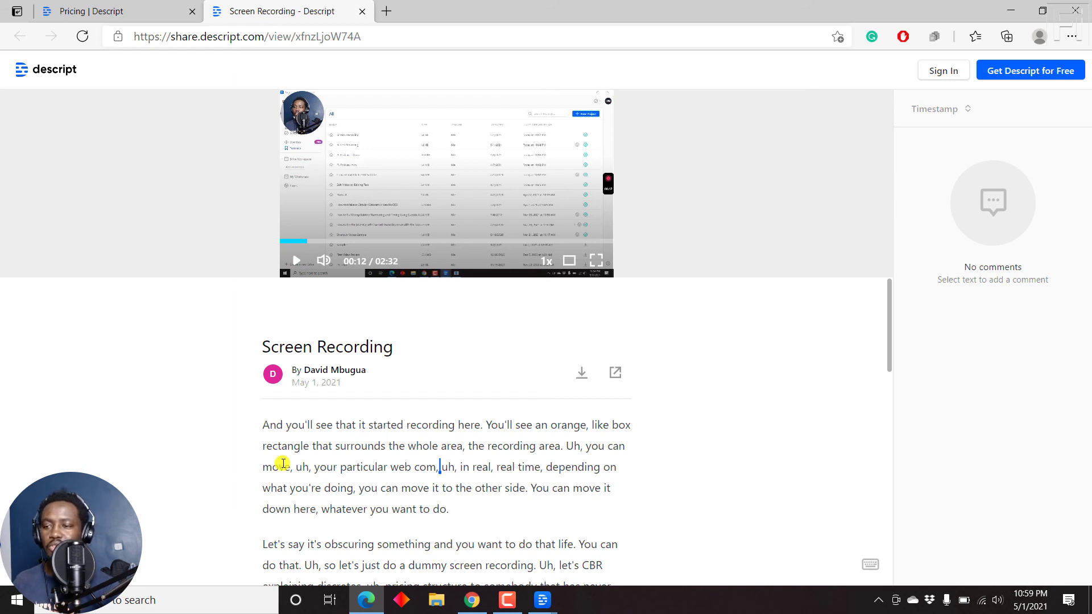
pyautogui.press('Home')
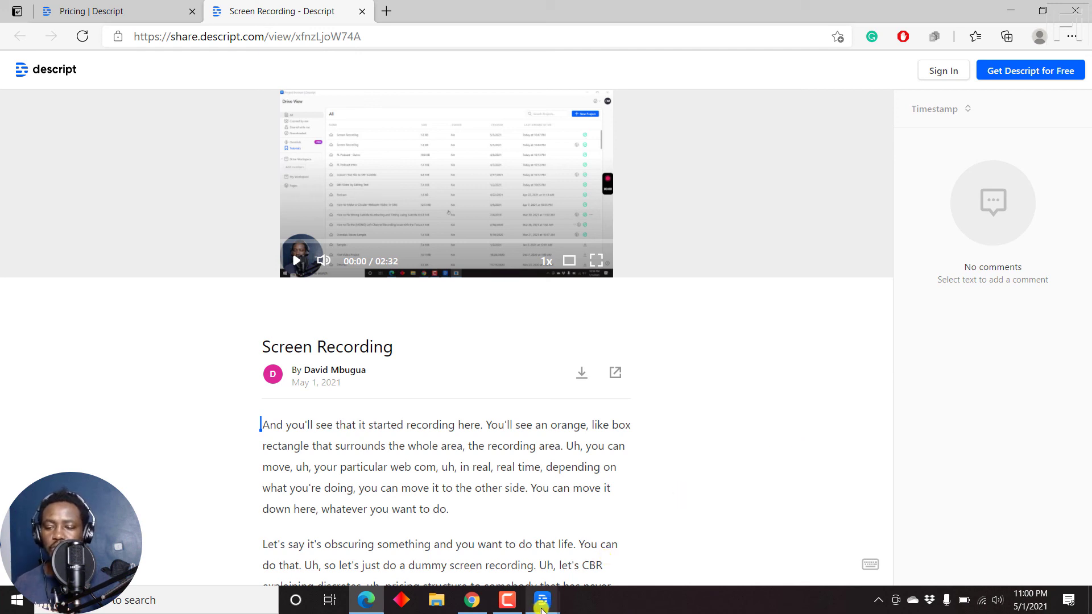
# Open the latest Screen Recording for editing in a maximized Descript editor window.
pyautogui.click(543, 609)
pyautogui.click(576, 538)
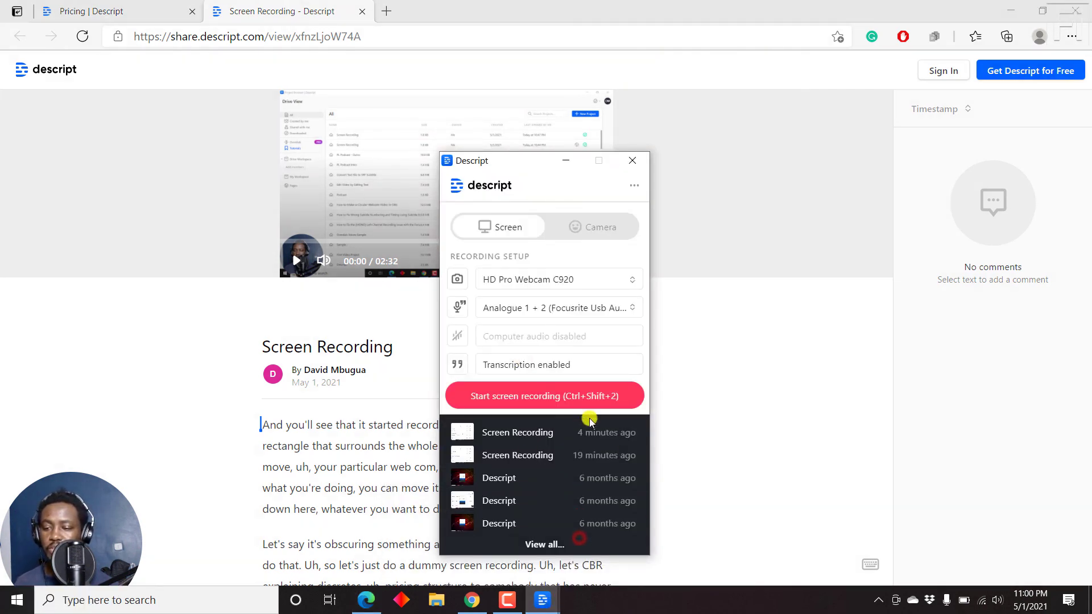
pyautogui.click(611, 434)
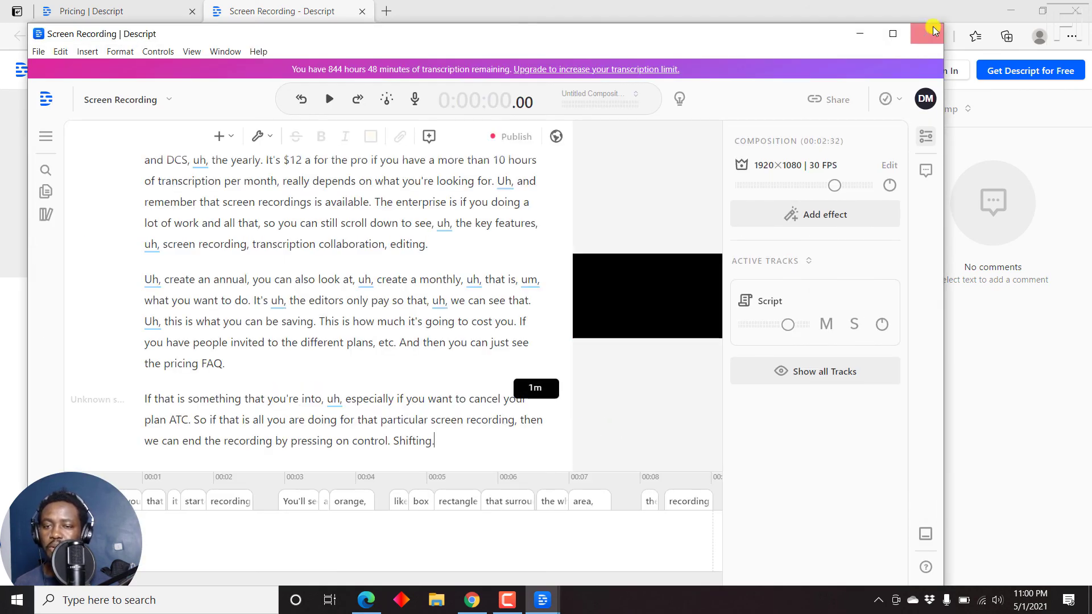
pyautogui.click(893, 33)
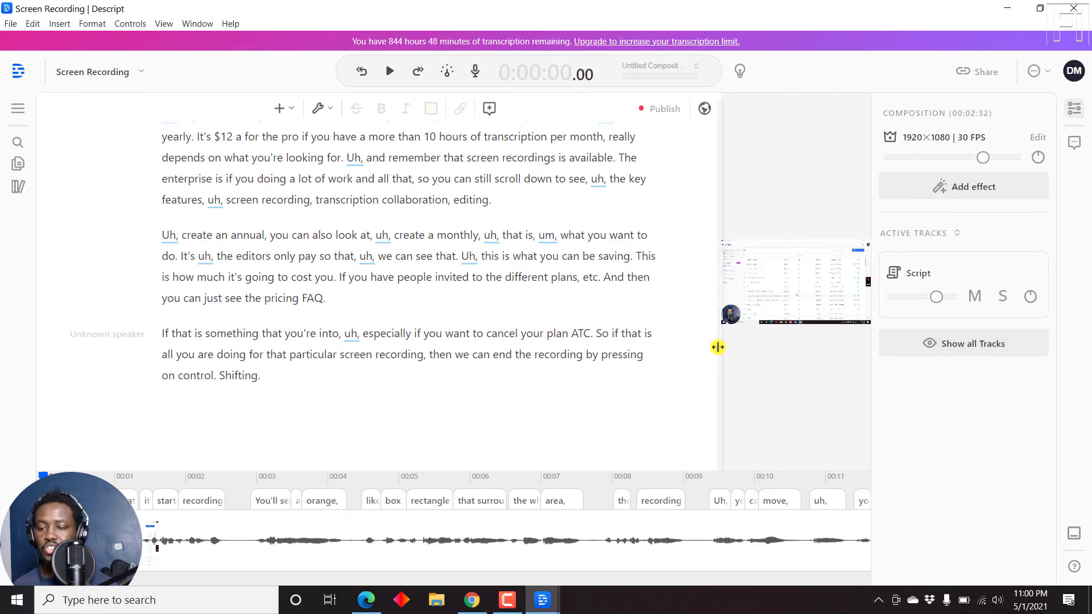
# Set the play position to the transcript's start and widen the video preview beside the transcript.
pyautogui.moveTo(718, 347); pyautogui.dragTo(701, 124)
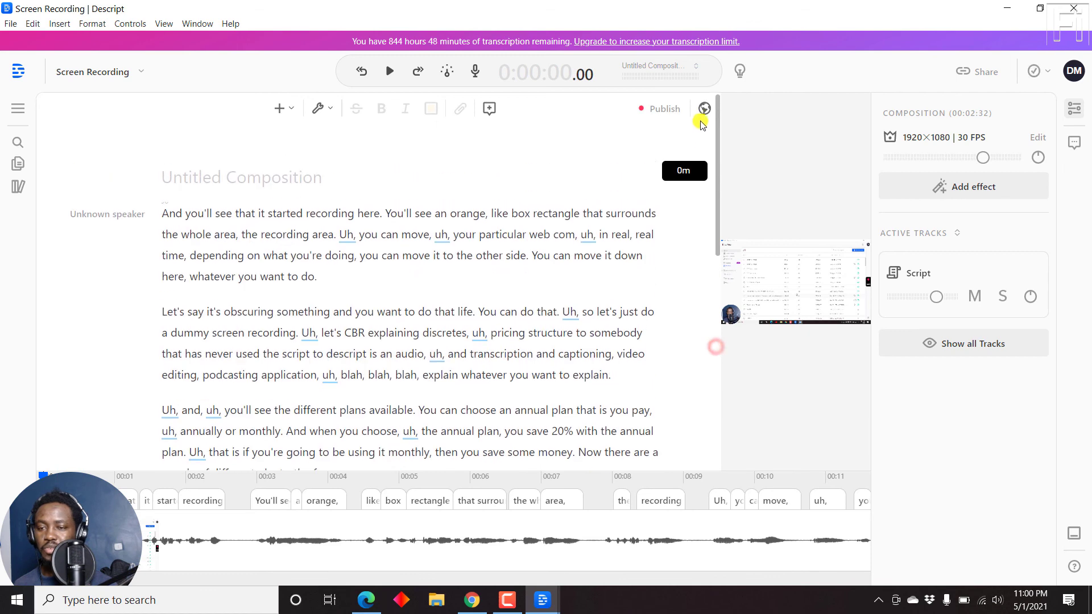
pyautogui.click(162, 215)
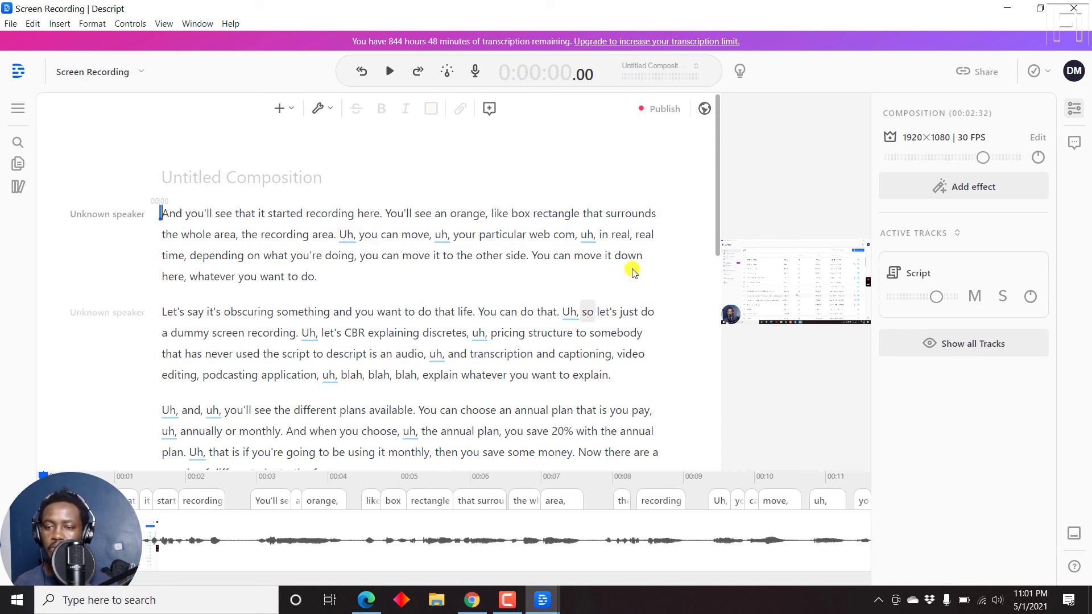
pyautogui.moveTo(722, 156); pyautogui.dragTo(444, 147)
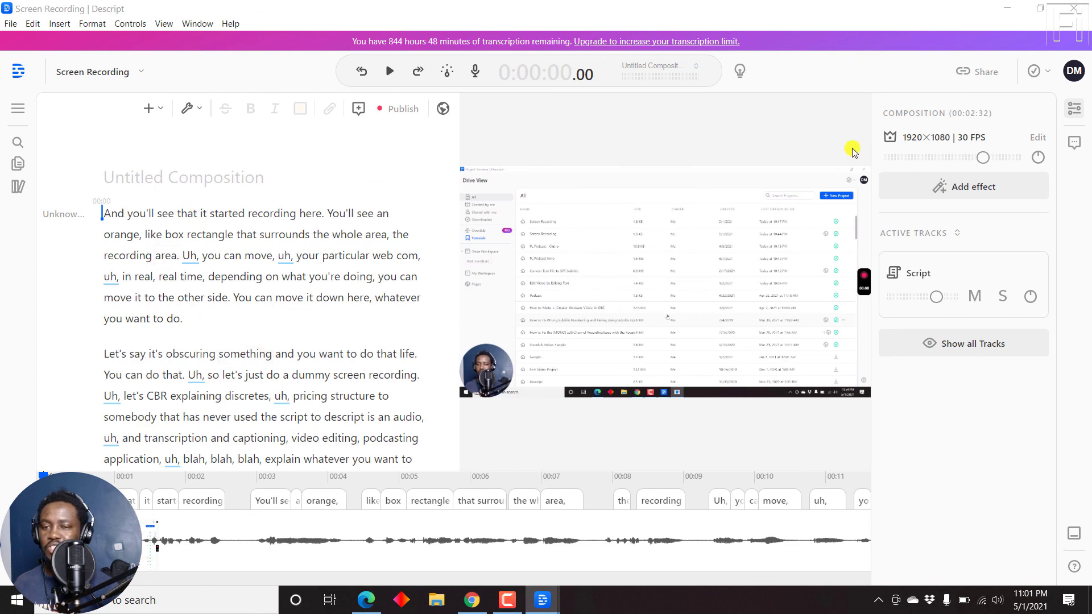
pyautogui.click(979, 69)
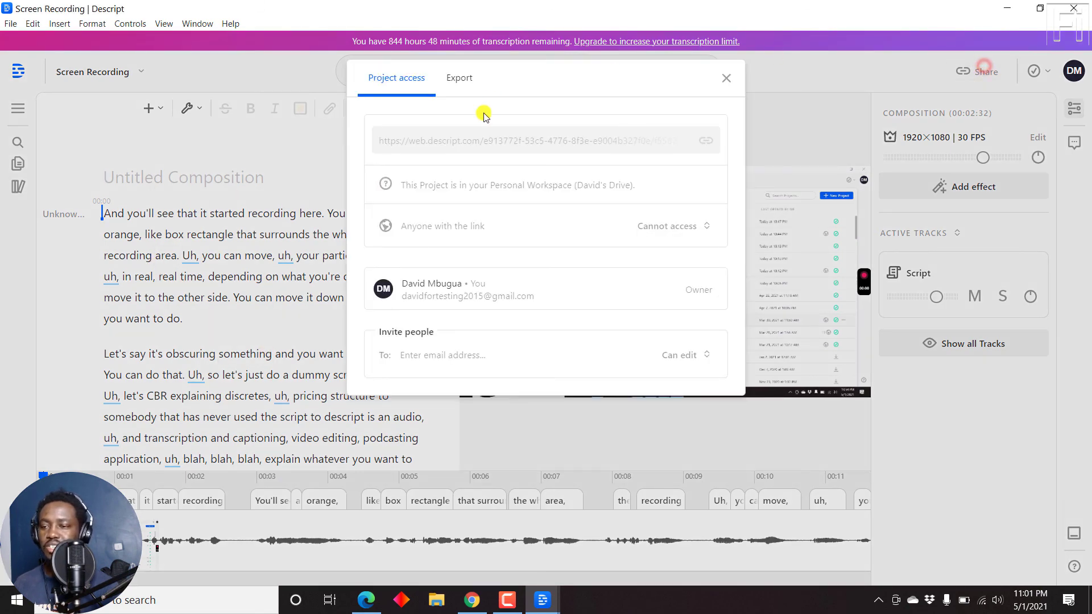
pyautogui.click(457, 78)
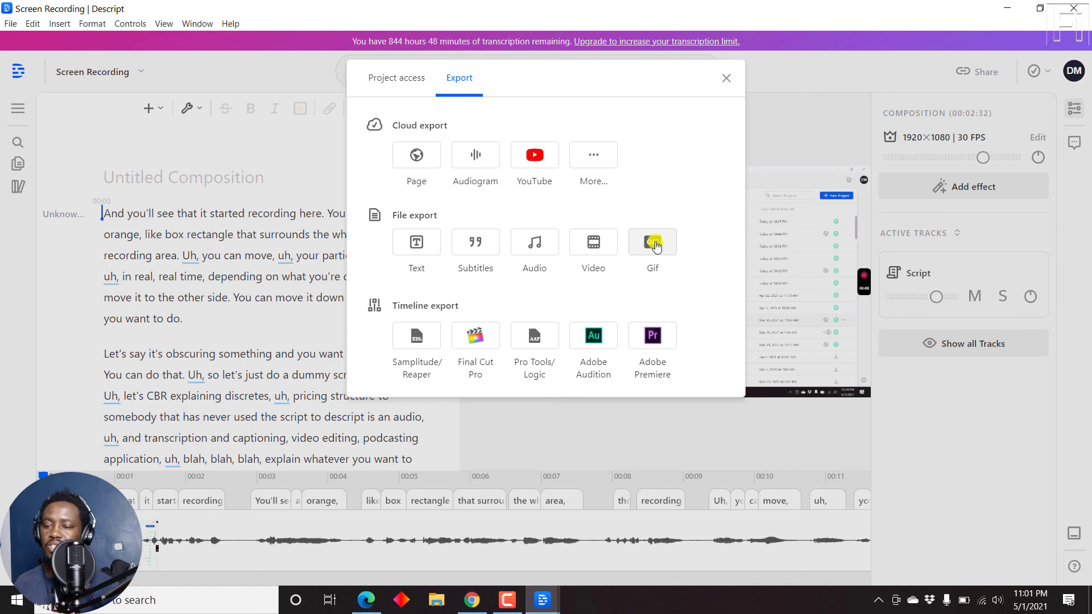
pyautogui.click(726, 75)
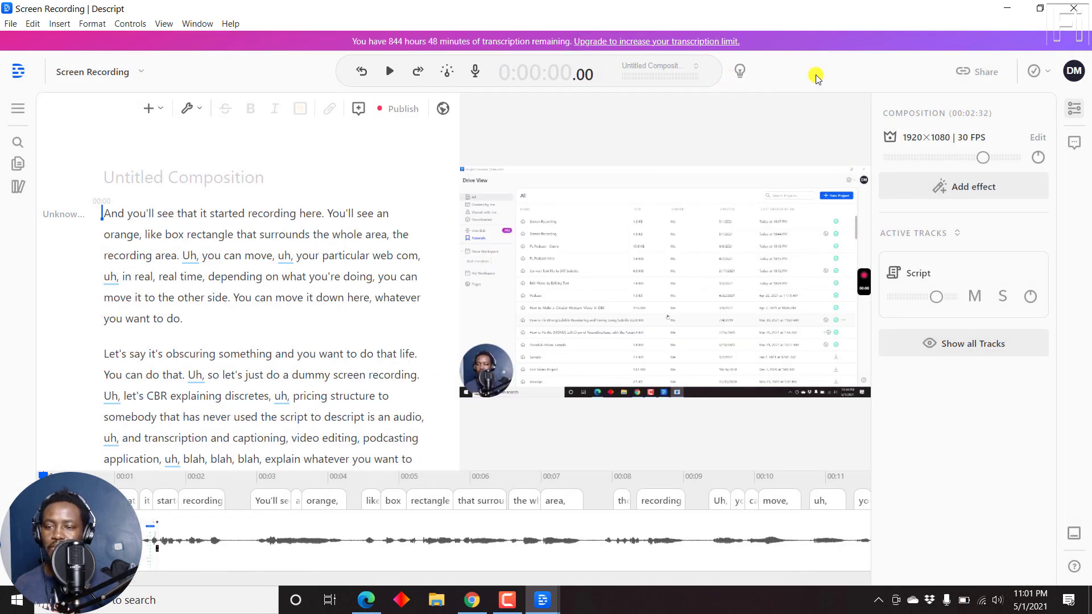